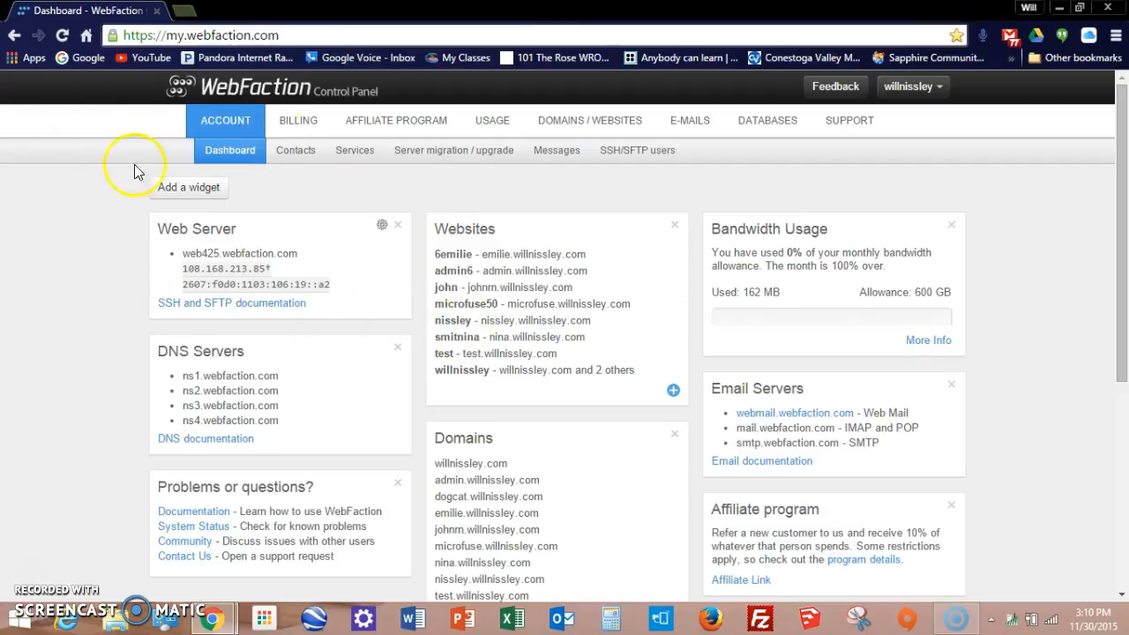
# Step: Open the add-new-domain form under Domains and enter test345.willnissley.com as the domain name
pyautogui.scroll(-4, 540, 316)
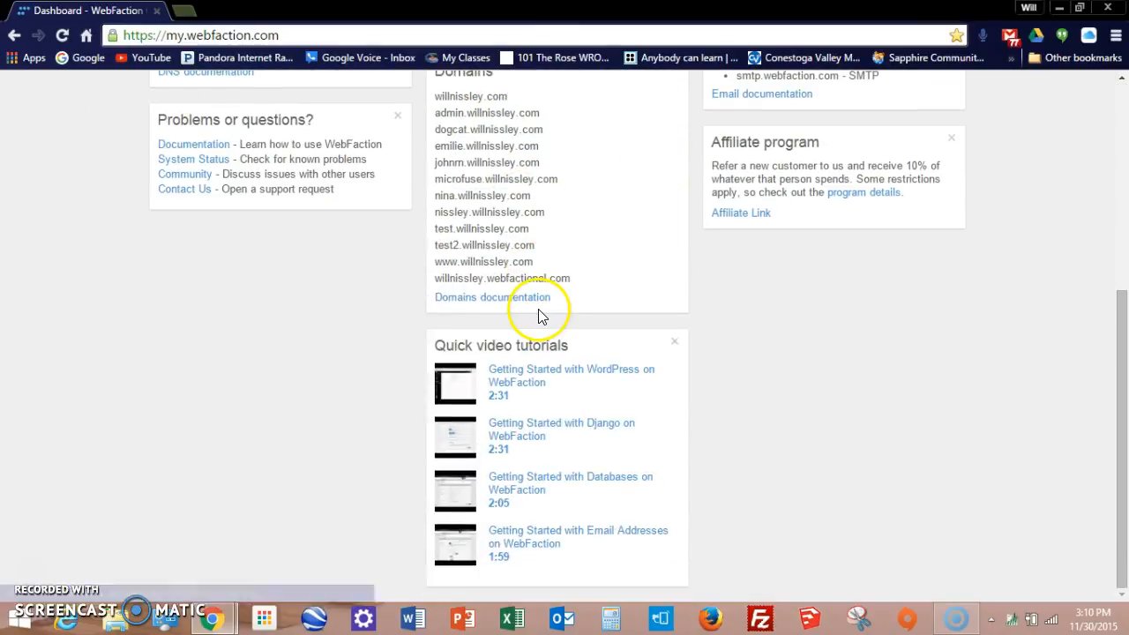
pyautogui.scroll(4, 535, 323)
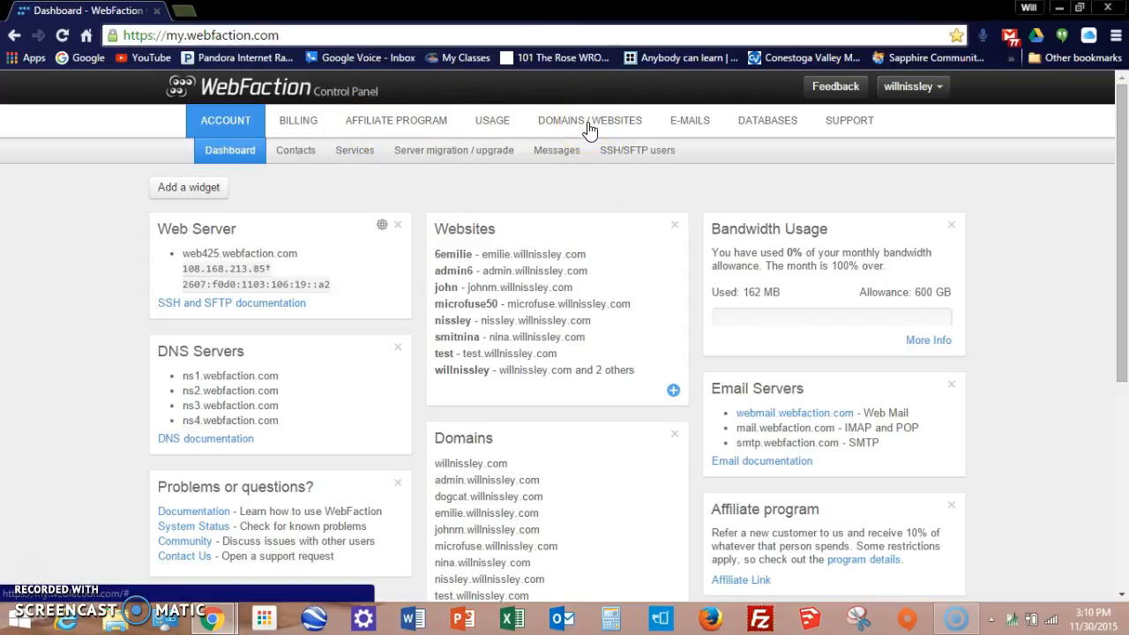
pyautogui.click(589, 128)
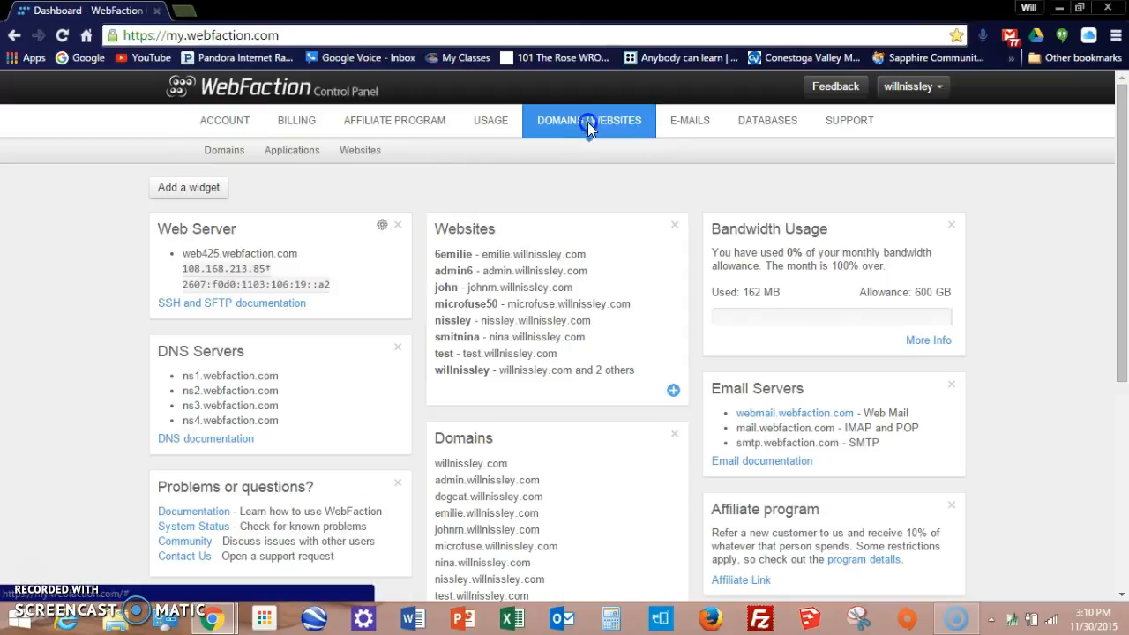
pyautogui.click(235, 155)
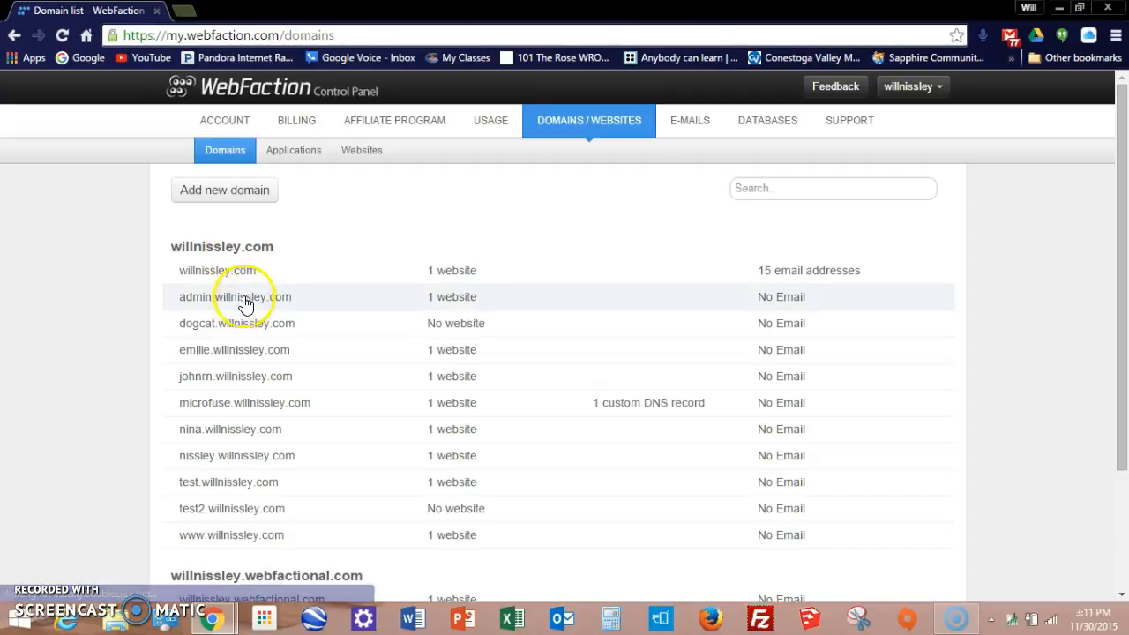
pyautogui.scroll(-1, 250, 302)
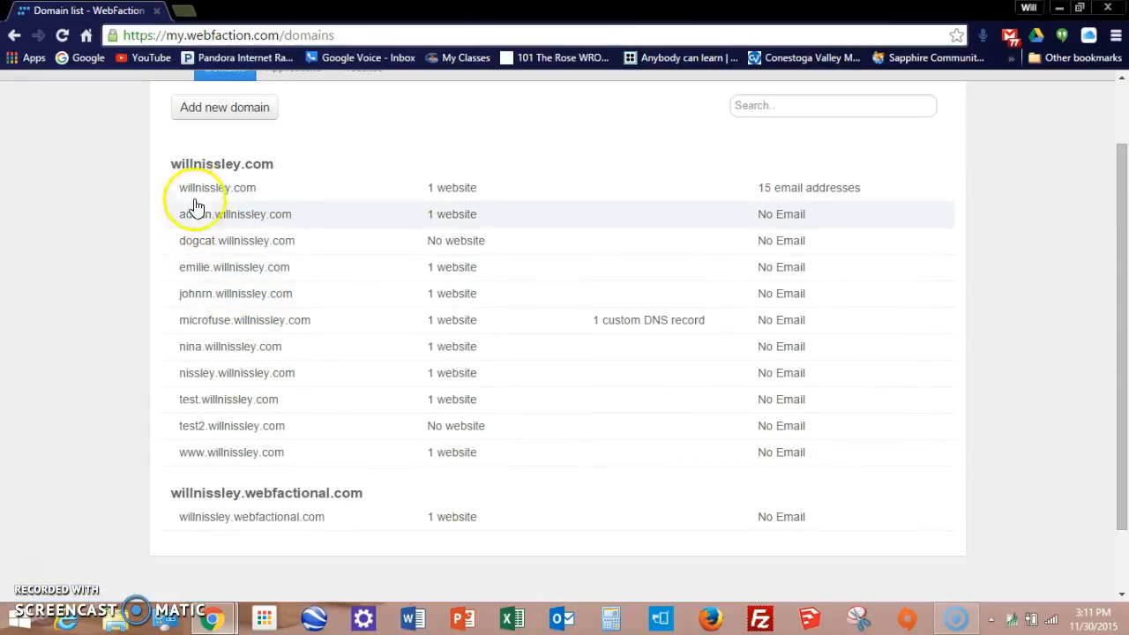
pyautogui.click(228, 116)
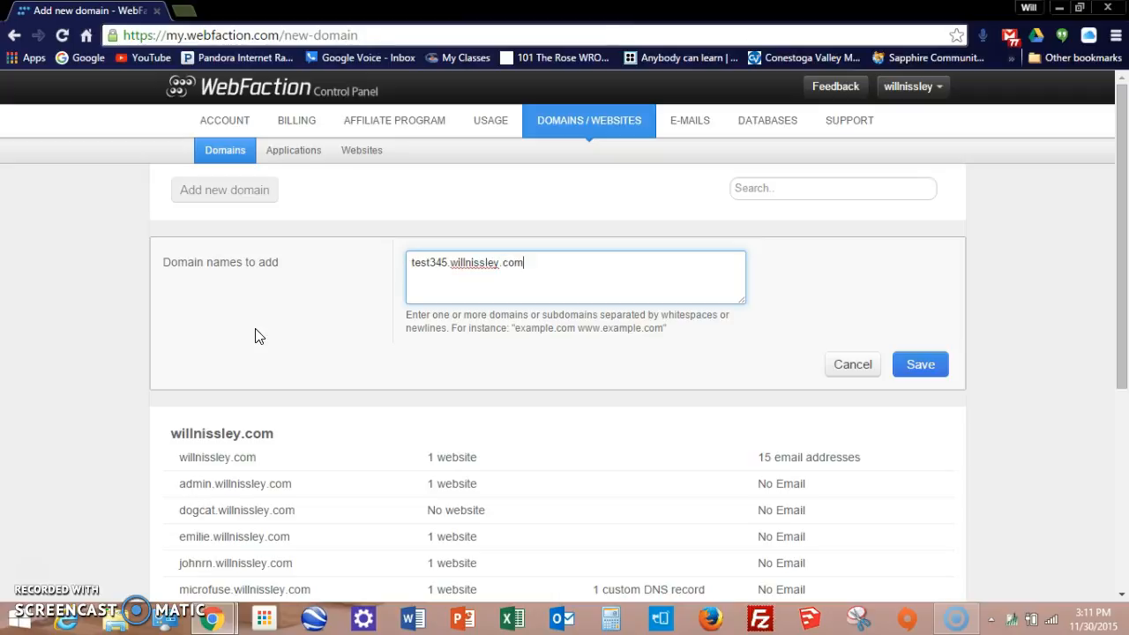
# Step: Keep the domain name lowercase as test345.willnissley.com and save the new domain
pyautogui.click(407, 263)
pyautogui.press('Delete')
pyautogui.write('T')
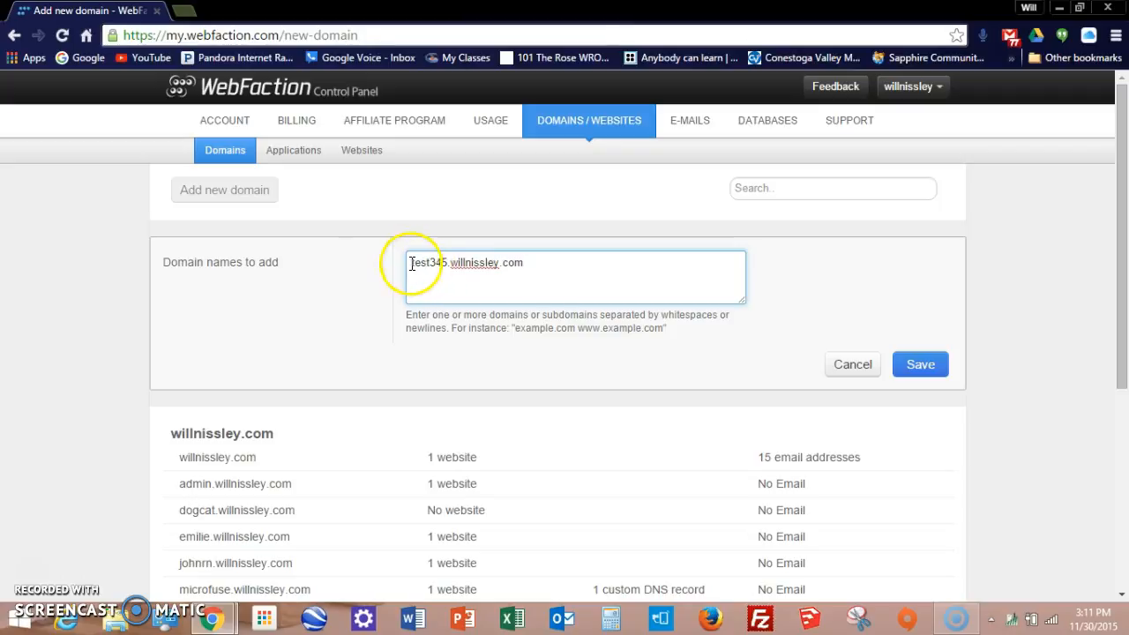
pyautogui.press('BackSpace')
pyautogui.write('t')
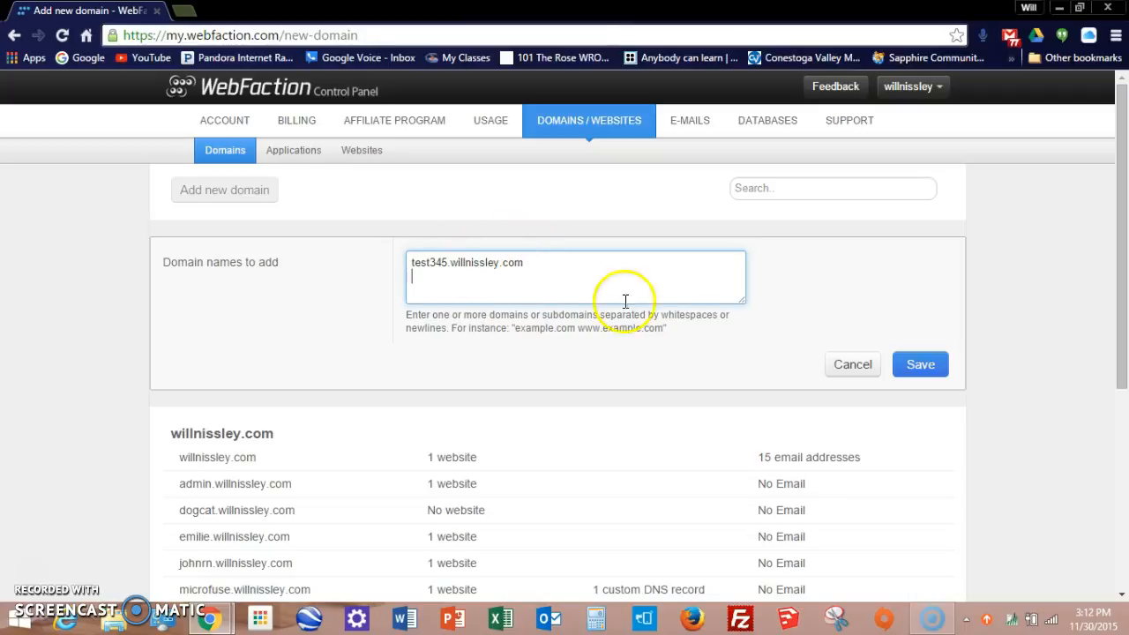
pyautogui.click(933, 369)
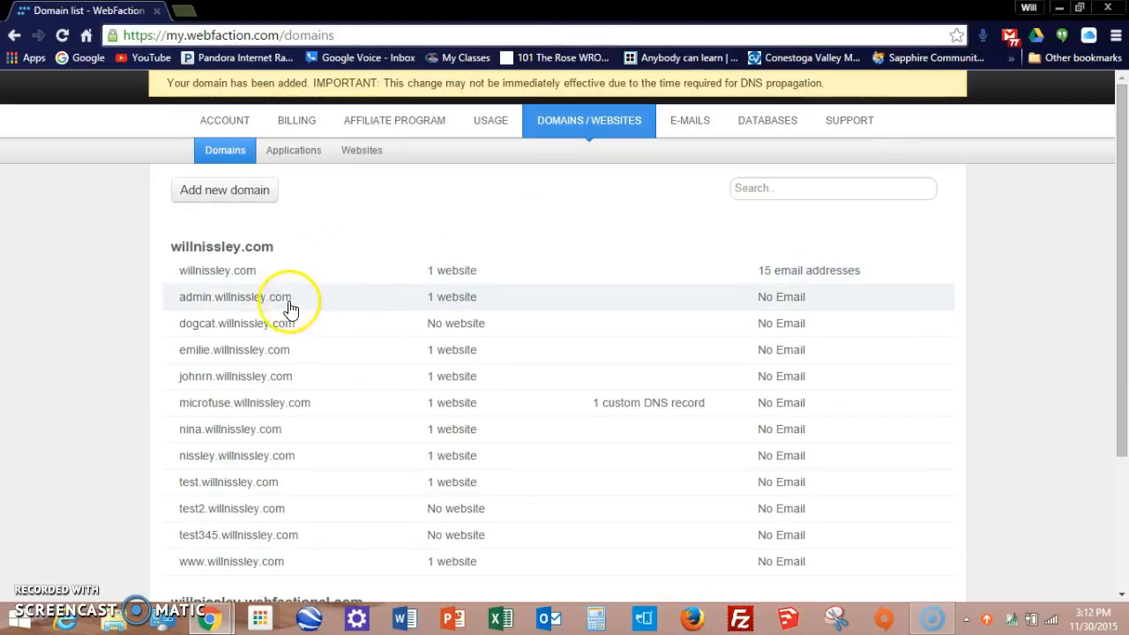
# Step: Start a new website named test5, leaving it as a Normal website on plain http
pyautogui.click(375, 148)
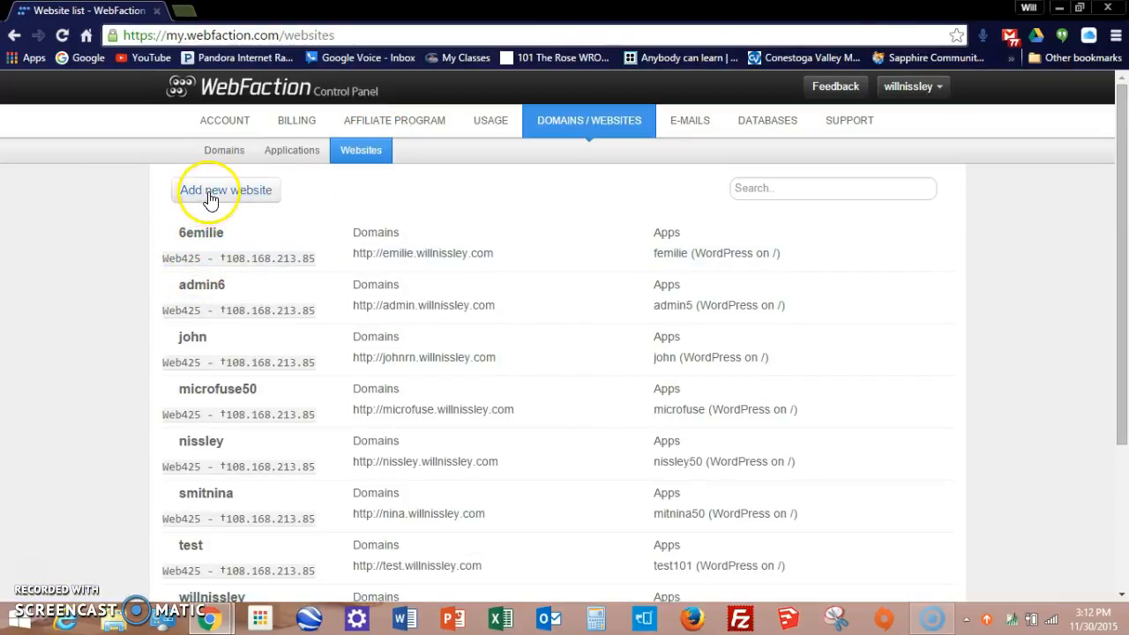
pyautogui.click(214, 194)
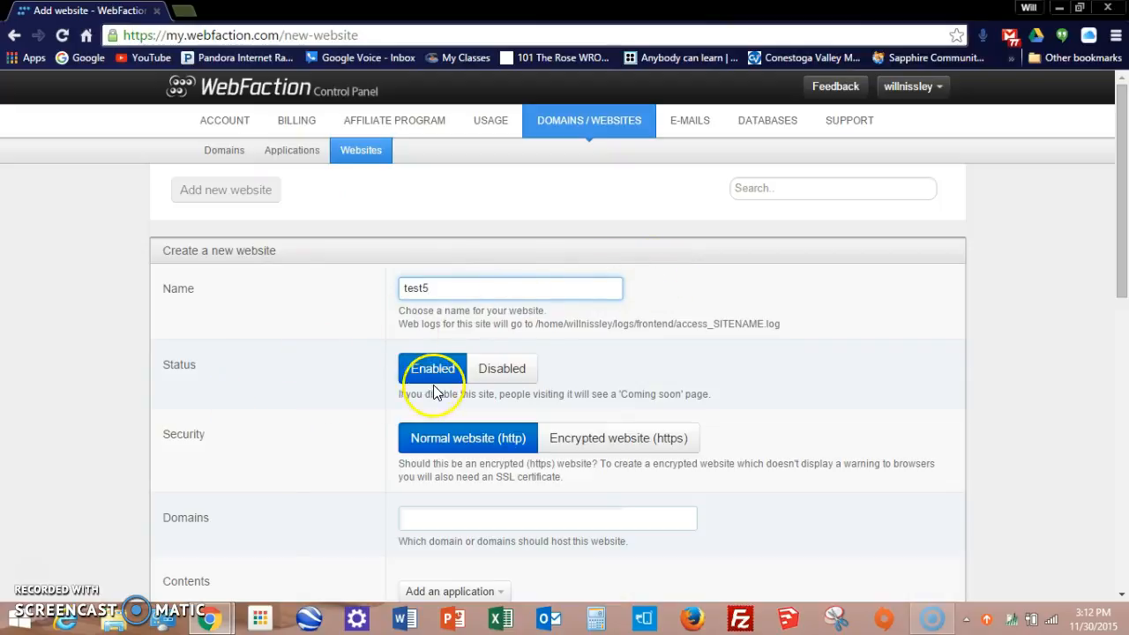
pyautogui.scroll(-2, 433, 389)
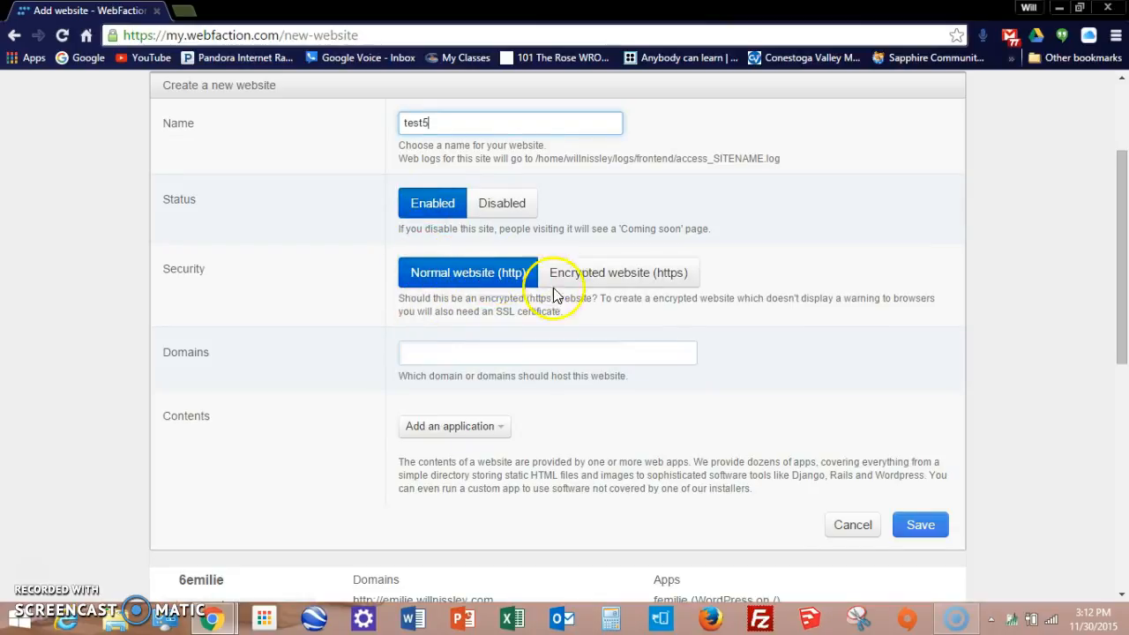
pyautogui.click(628, 275)
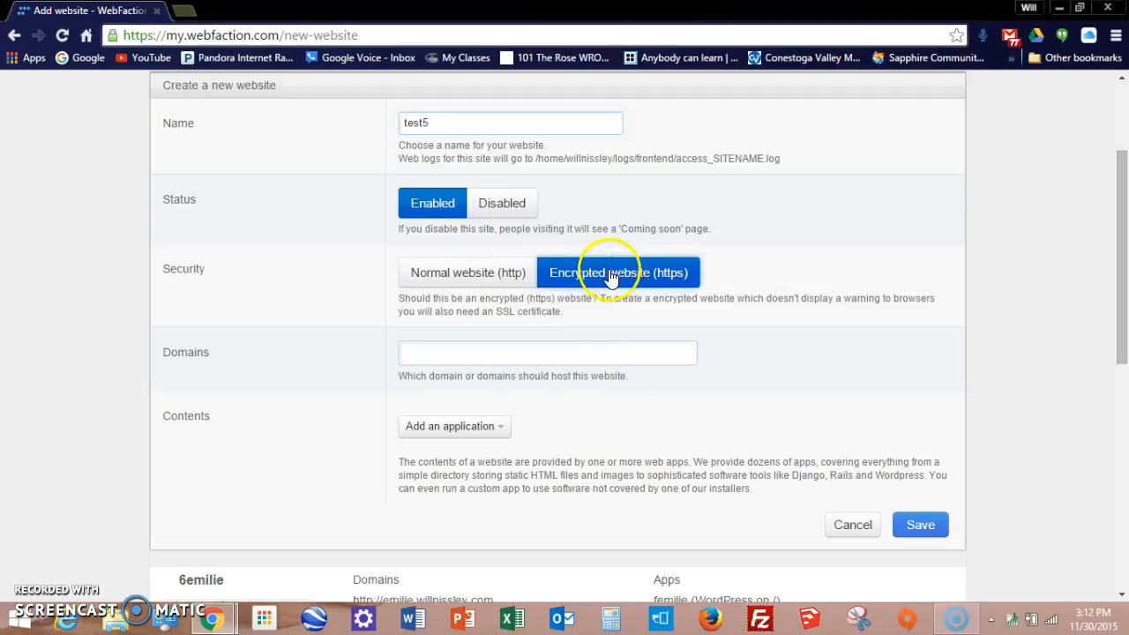
pyautogui.click(464, 284)
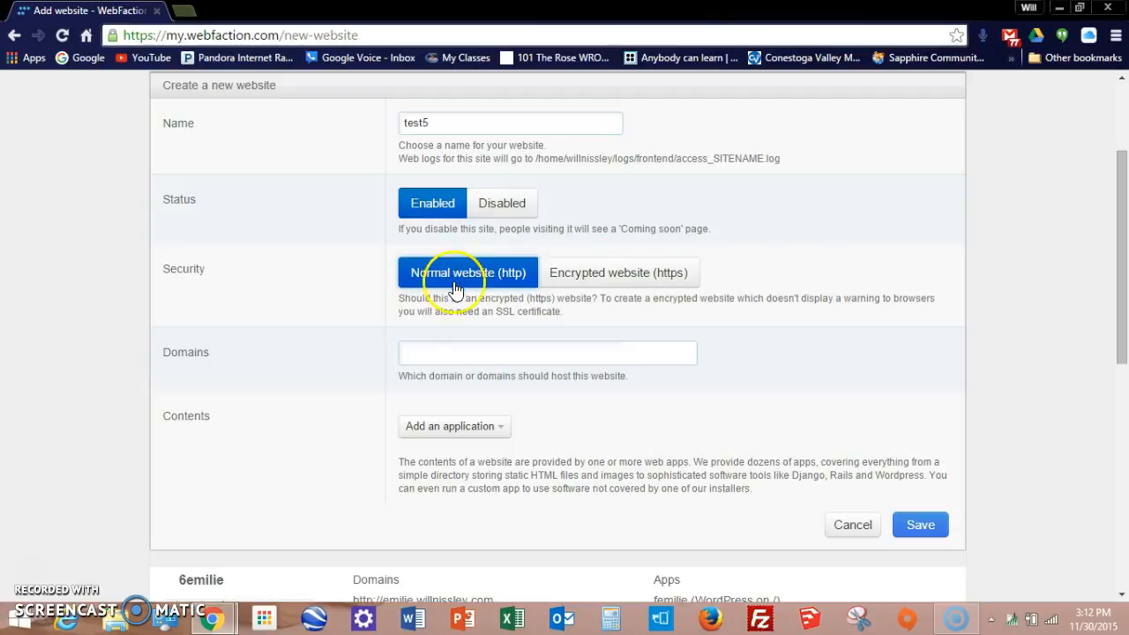
# Step: Add test345.willnissley.com to the website's domains
pyautogui.click(452, 347)
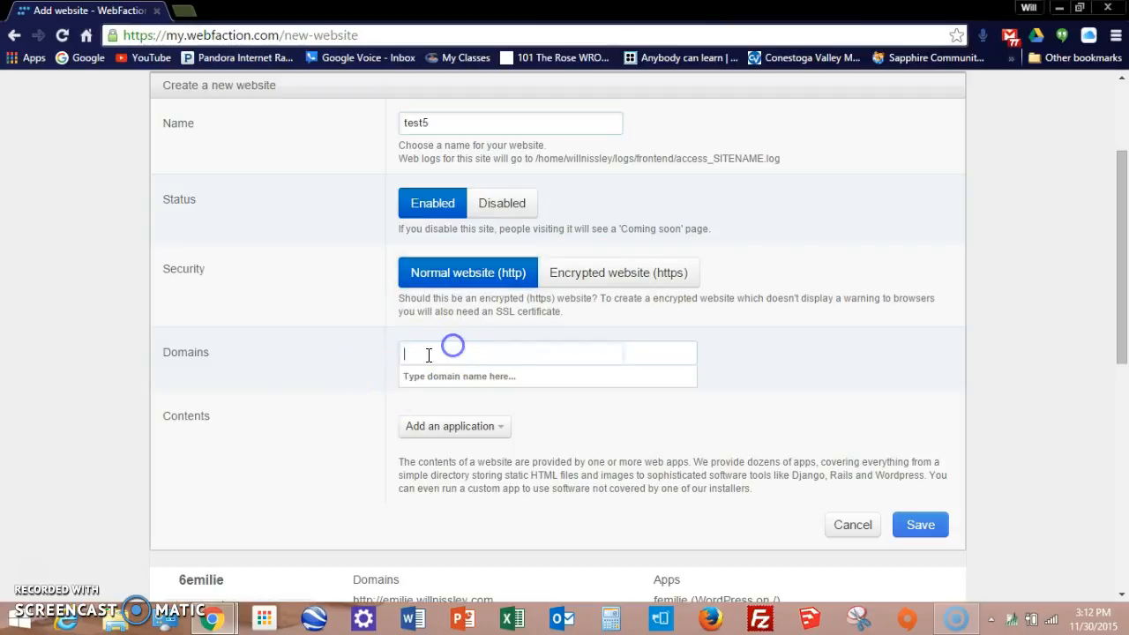
pyautogui.write('te')
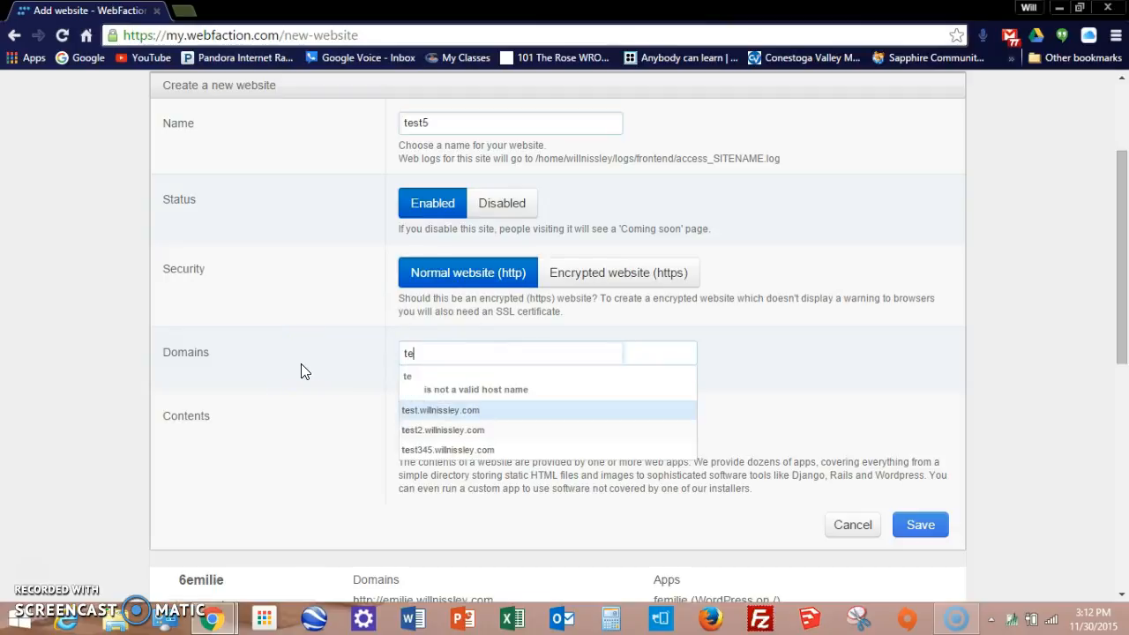
pyautogui.write('a')
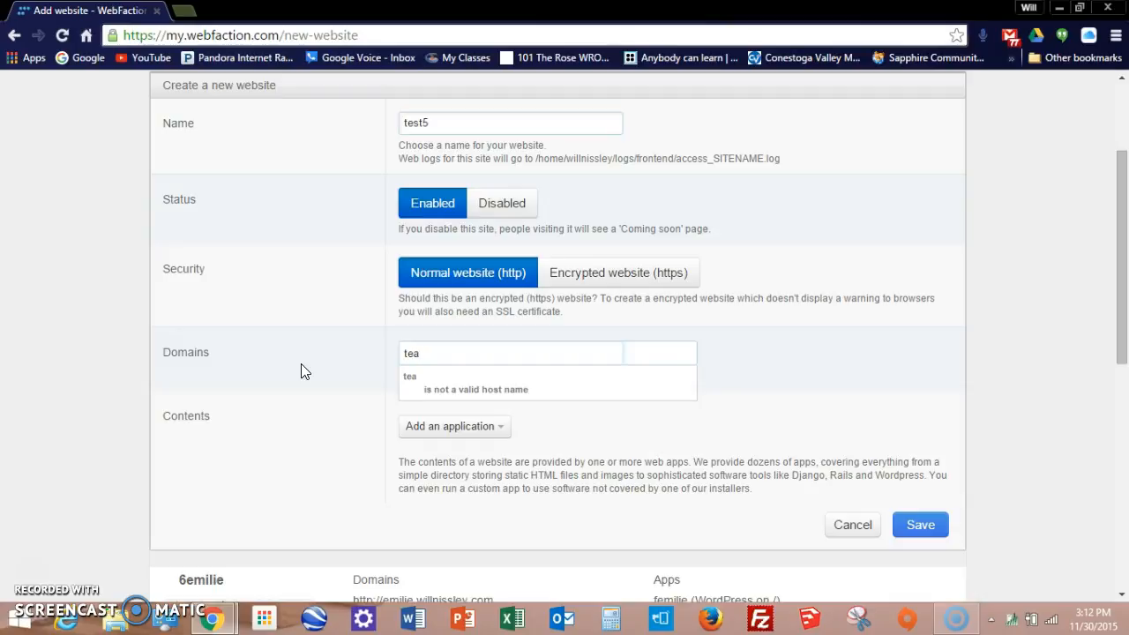
pyautogui.press('BackSpace')
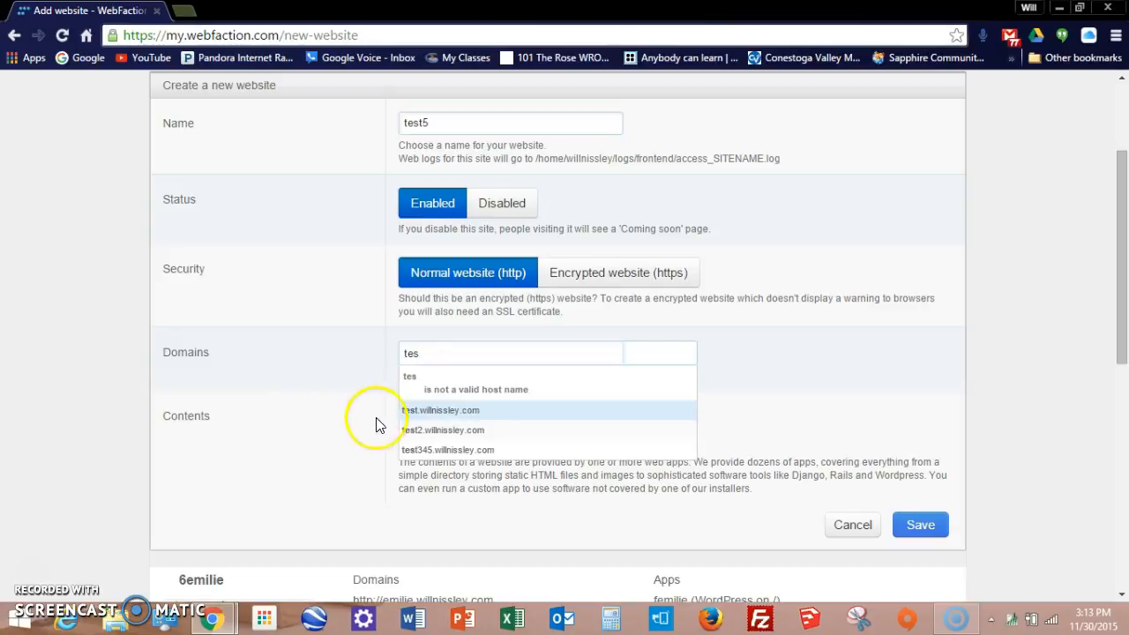
pyautogui.click(423, 451)
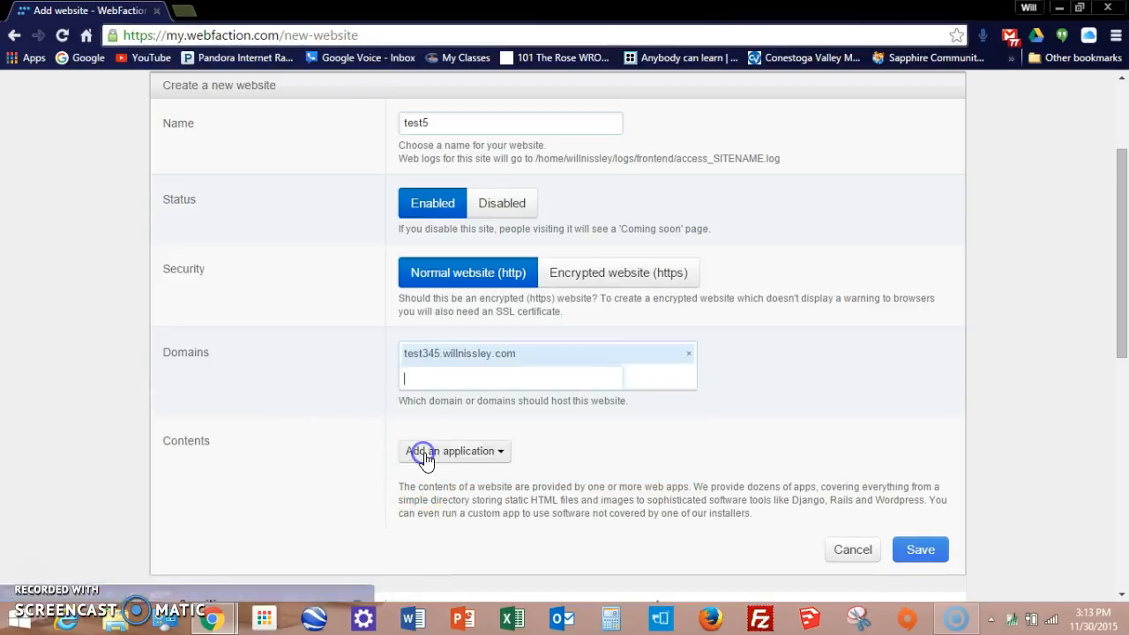
pyautogui.scroll(2, 295, 366)
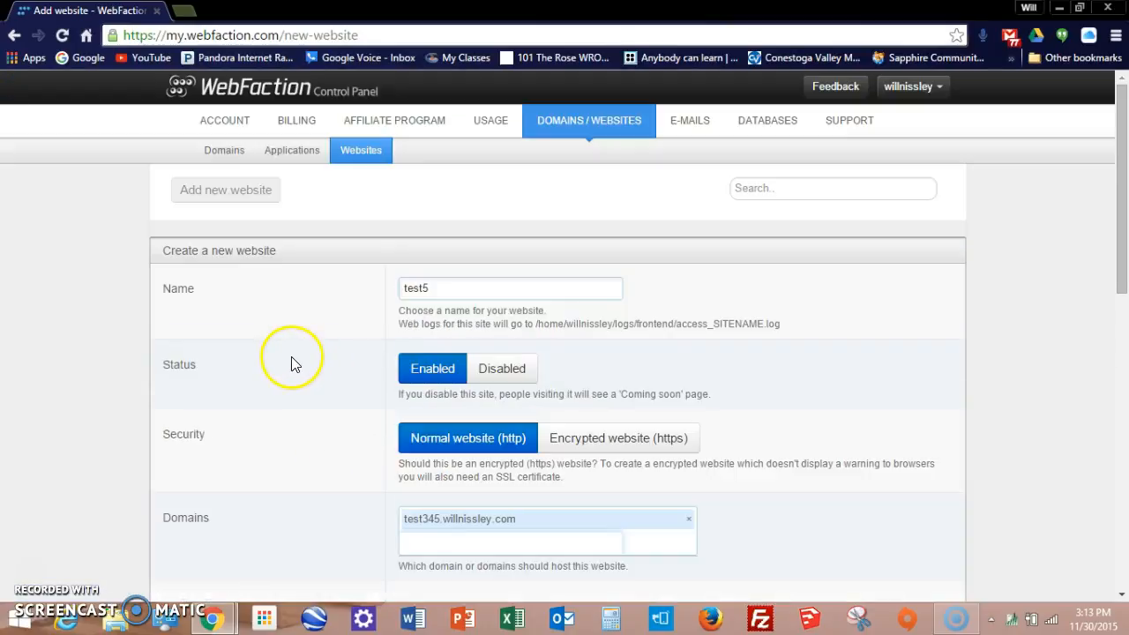
pyautogui.scroll(-3, 296, 366)
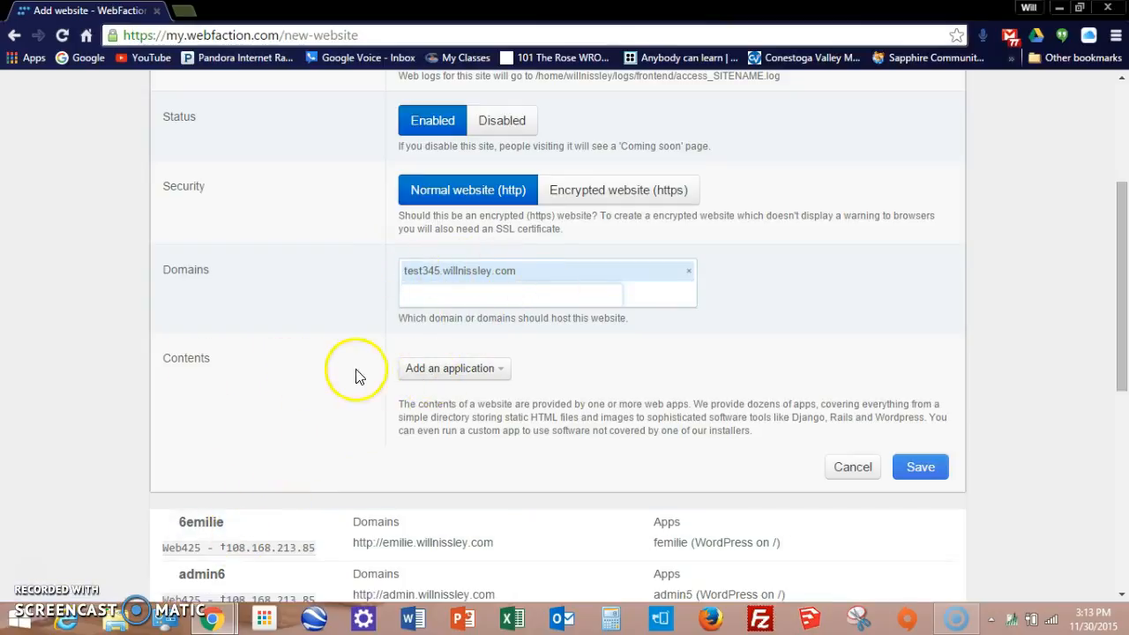
# Step: Create a WordPress 4.3.1 application for the website, renamed 5test50 to avoid the MySQL name conflict
pyautogui.click(459, 372)
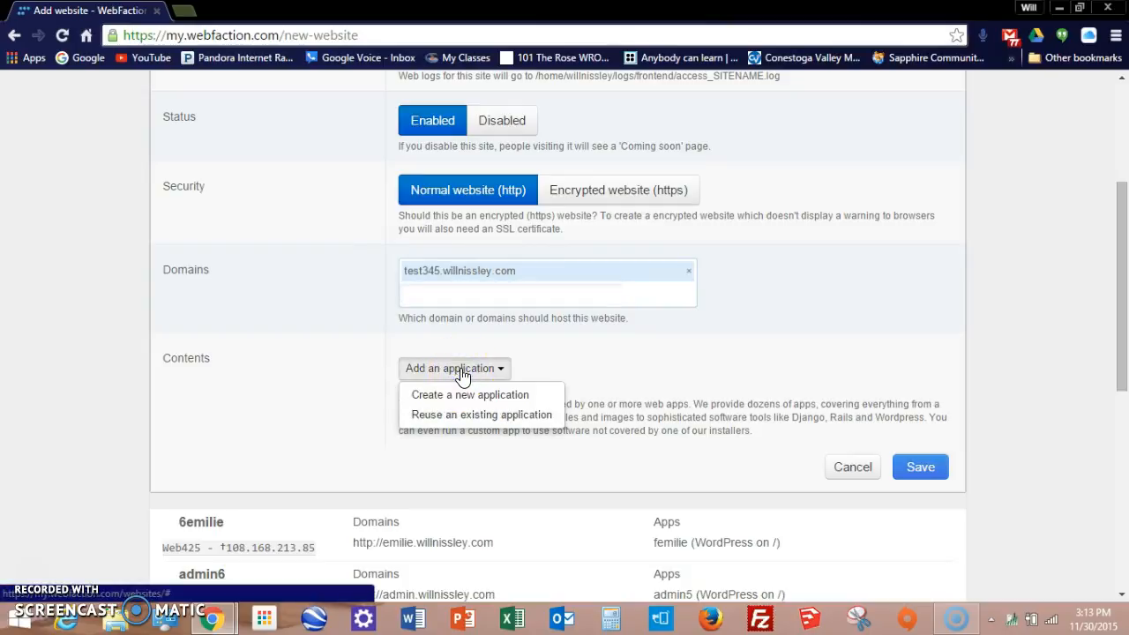
pyautogui.click(443, 404)
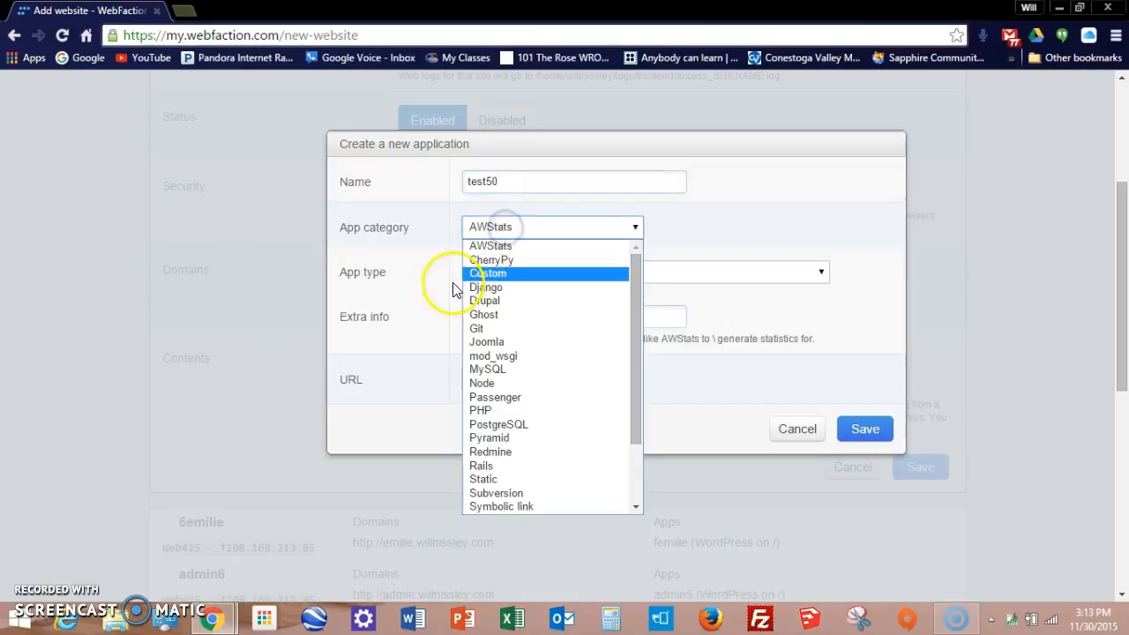
pyautogui.scroll(-2, 559, 300)
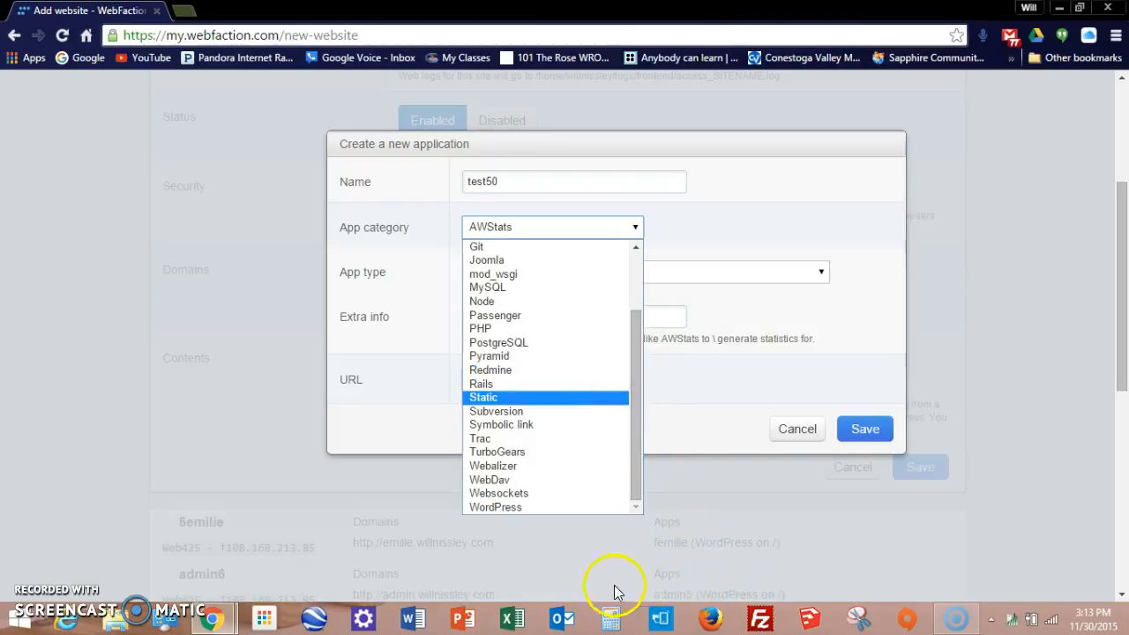
pyautogui.click(522, 507)
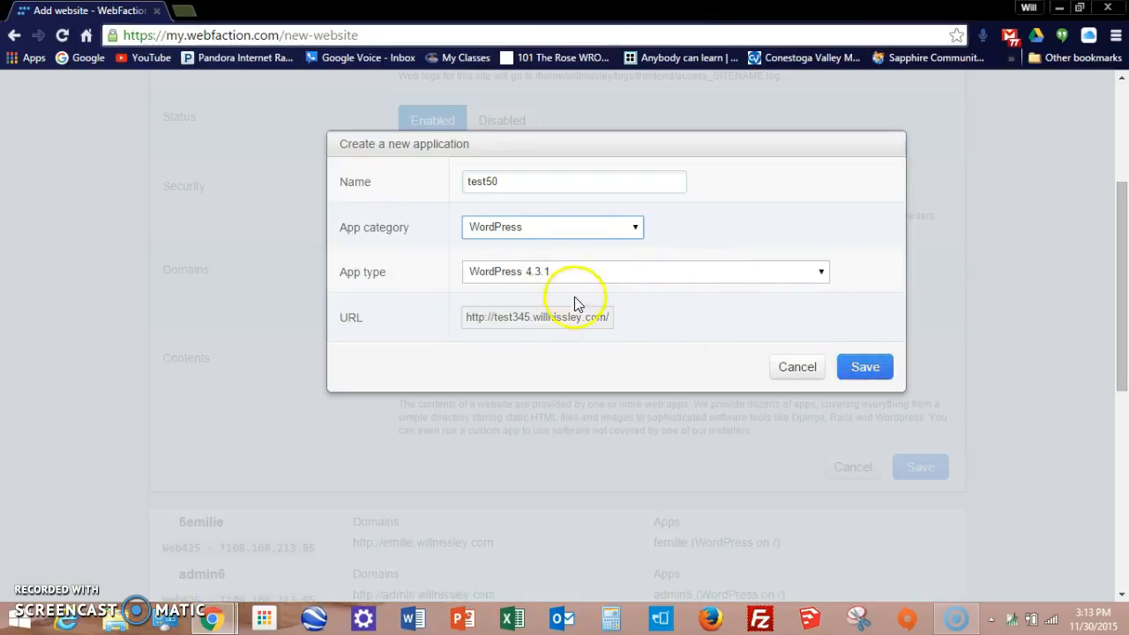
pyautogui.click(587, 272)
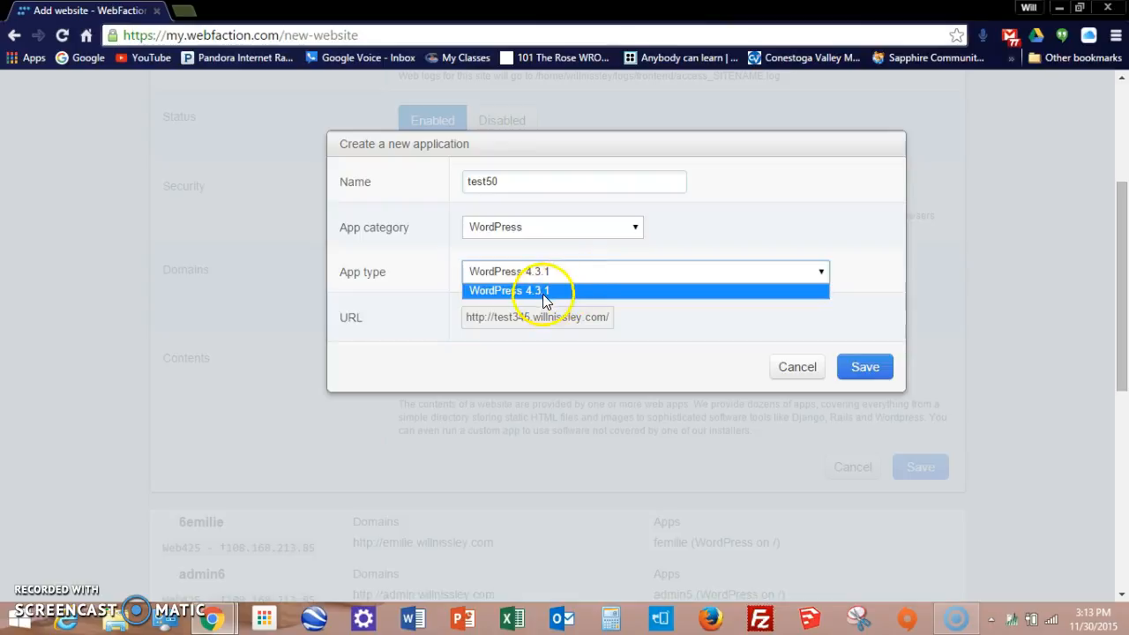
pyautogui.click(420, 272)
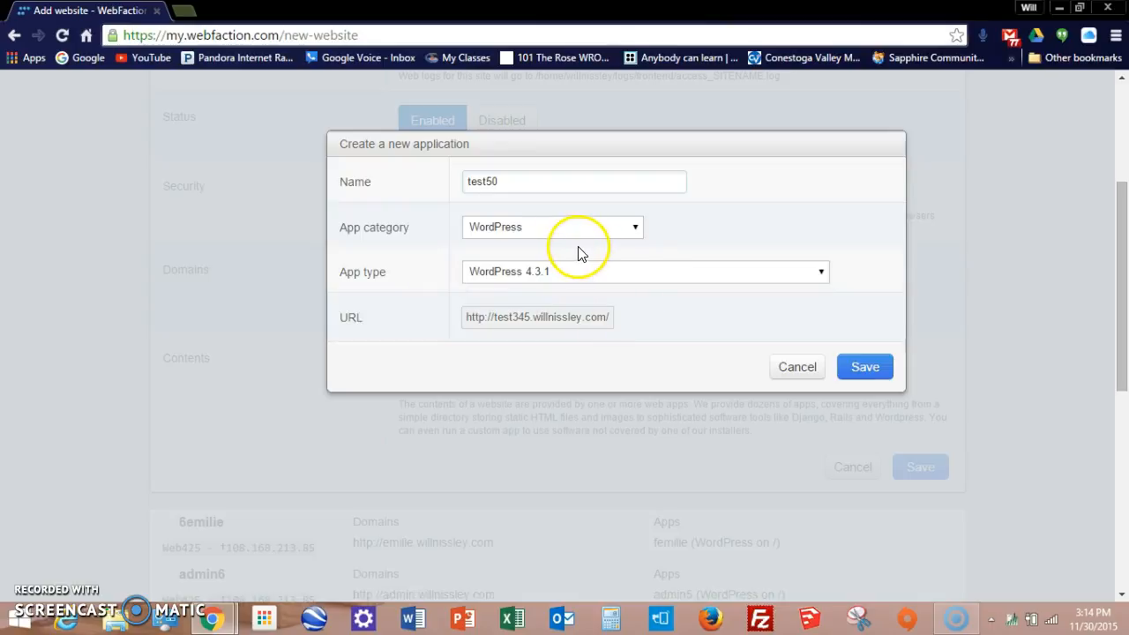
pyautogui.click(876, 374)
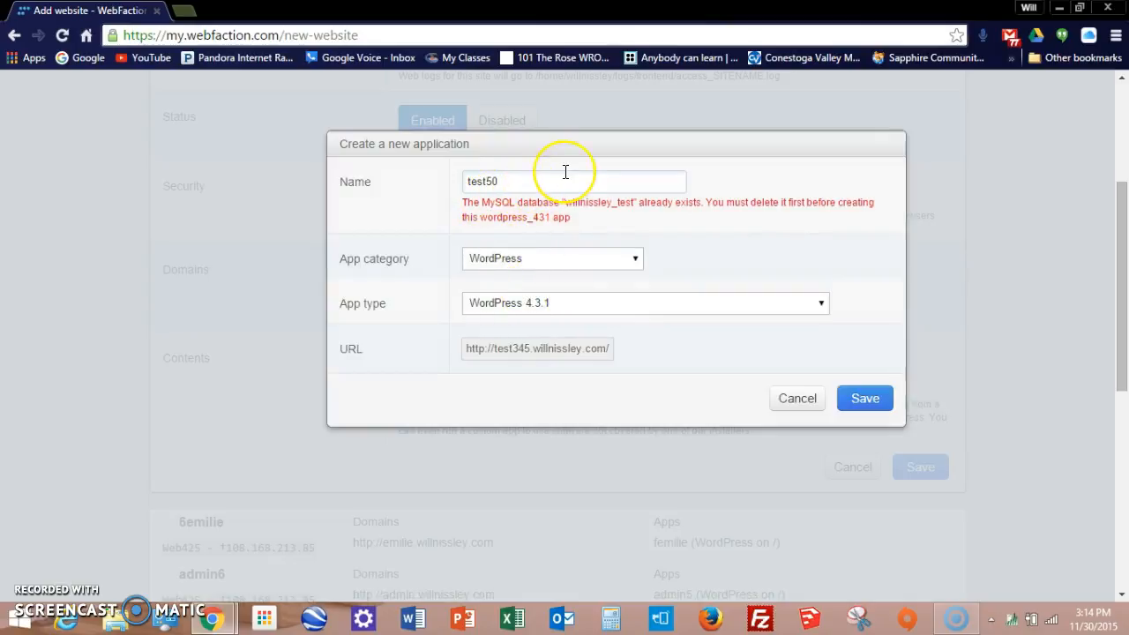
pyautogui.click(466, 180)
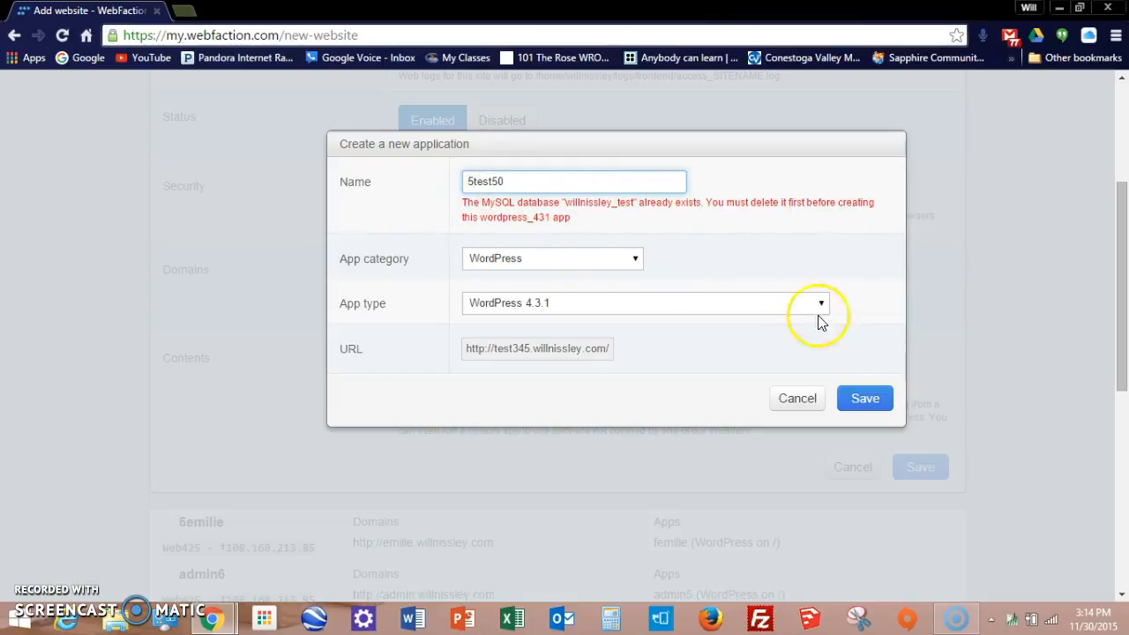
pyautogui.click(866, 395)
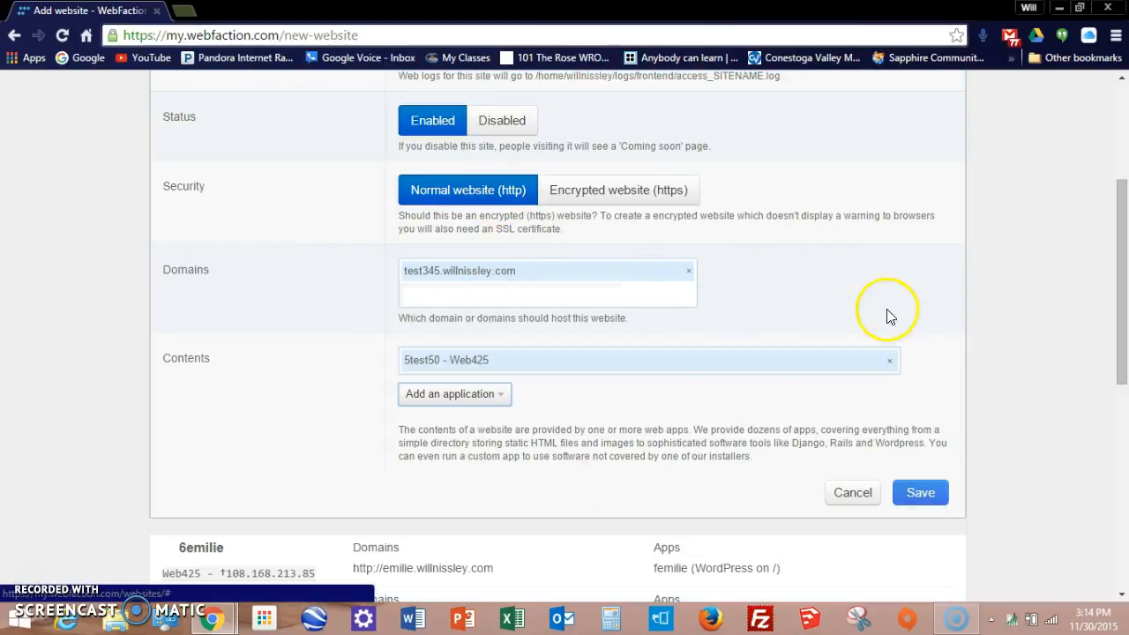
# Step: Save the test5 website
pyautogui.scroll(3, 746, 303)
pyautogui.scroll(-4, 738, 305)
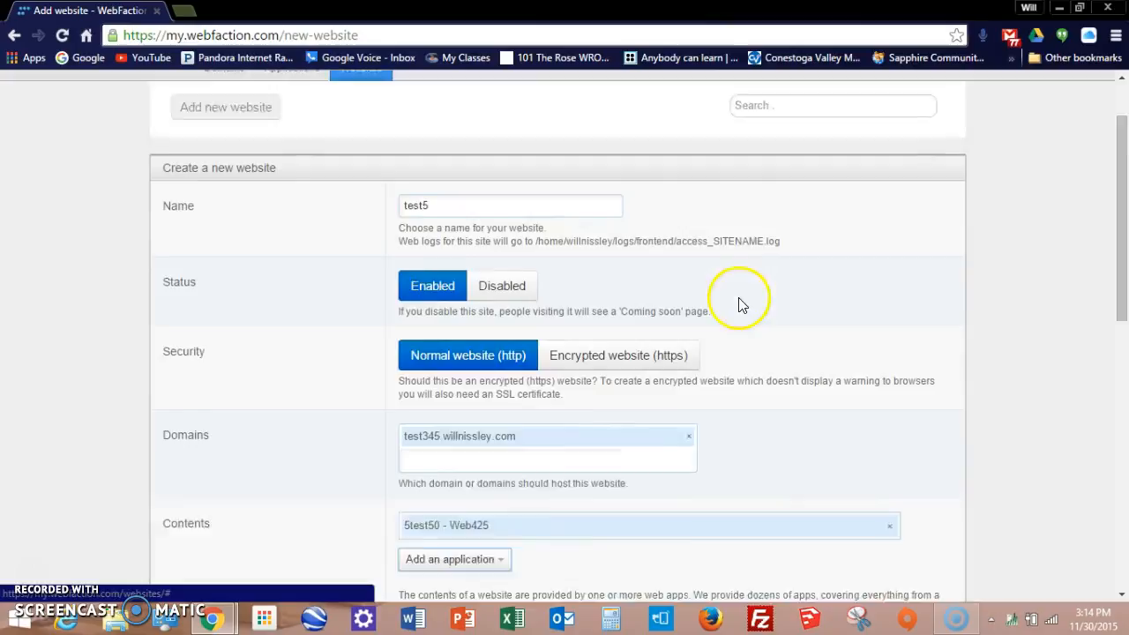
pyautogui.click(923, 408)
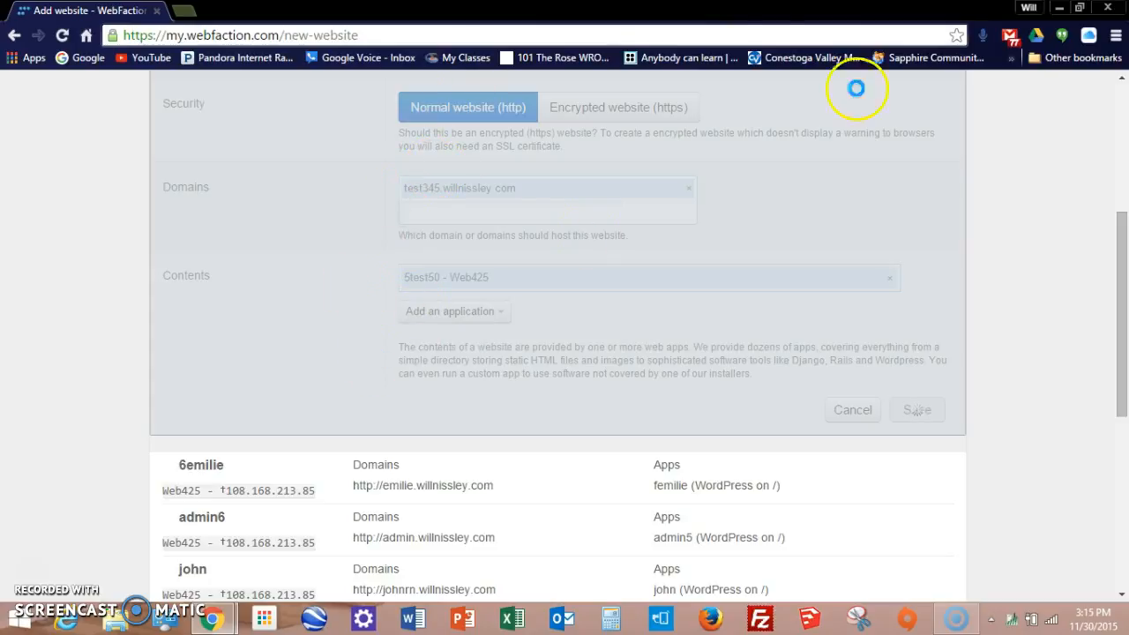
# Step: Open a blank new browser tab, then return to the control panel's domain list
pyautogui.scroll(3, 494, 250)
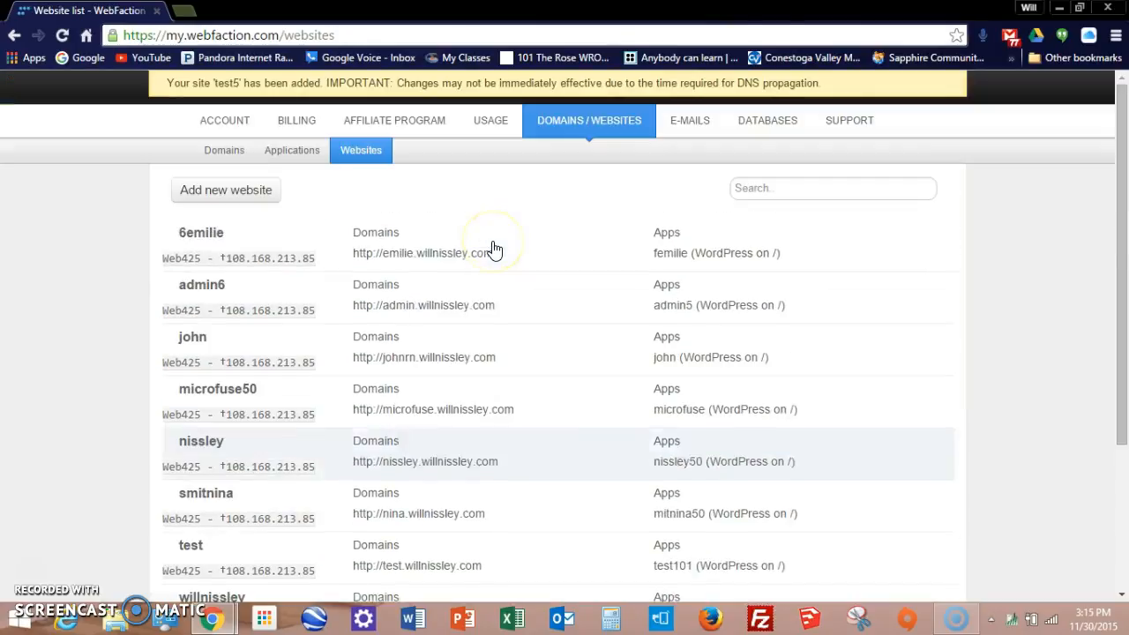
pyautogui.click(185, 11)
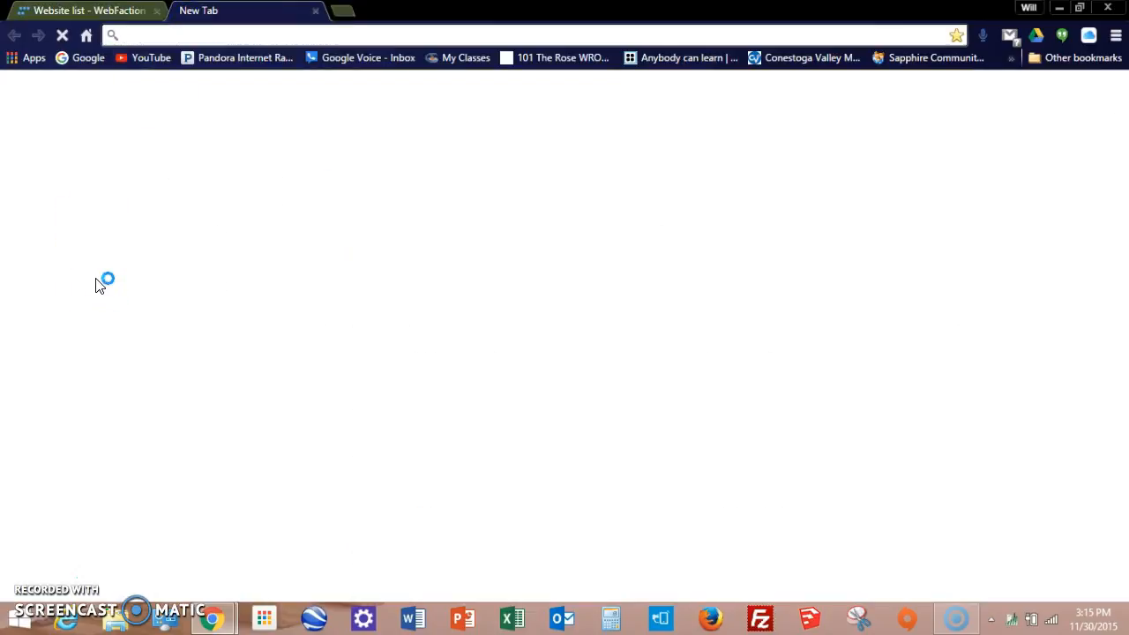
pyautogui.click(64, 10)
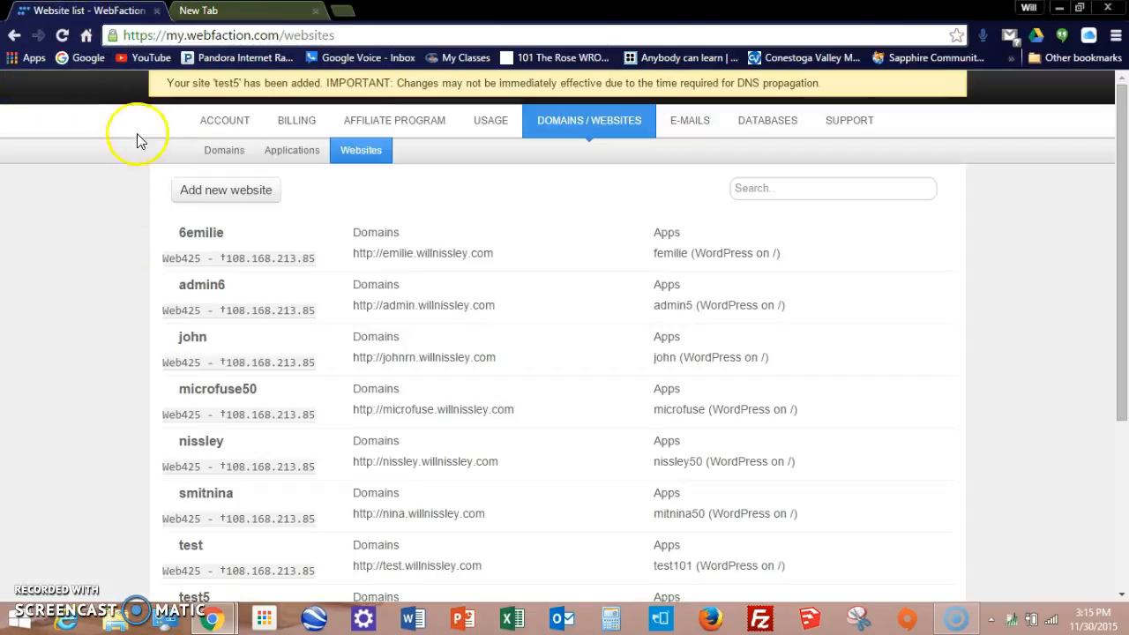
pyautogui.click(221, 149)
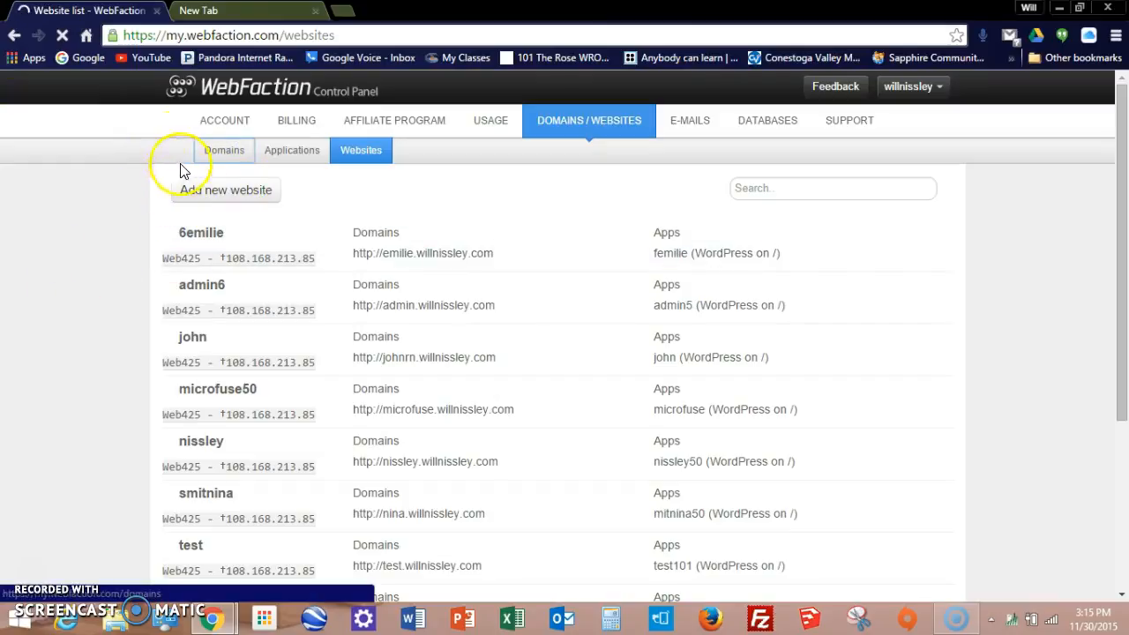
# Step: Check the domain list for test345.willnissley.com, then switch to the blank new browser tab
pyautogui.click(226, 161)
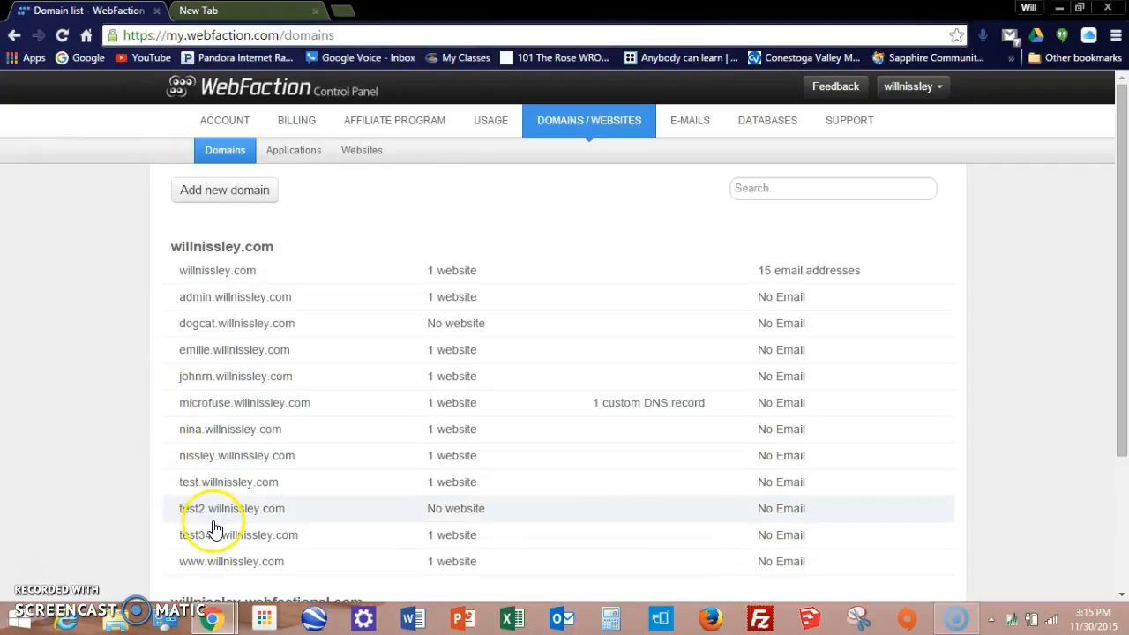
pyautogui.click(225, 9)
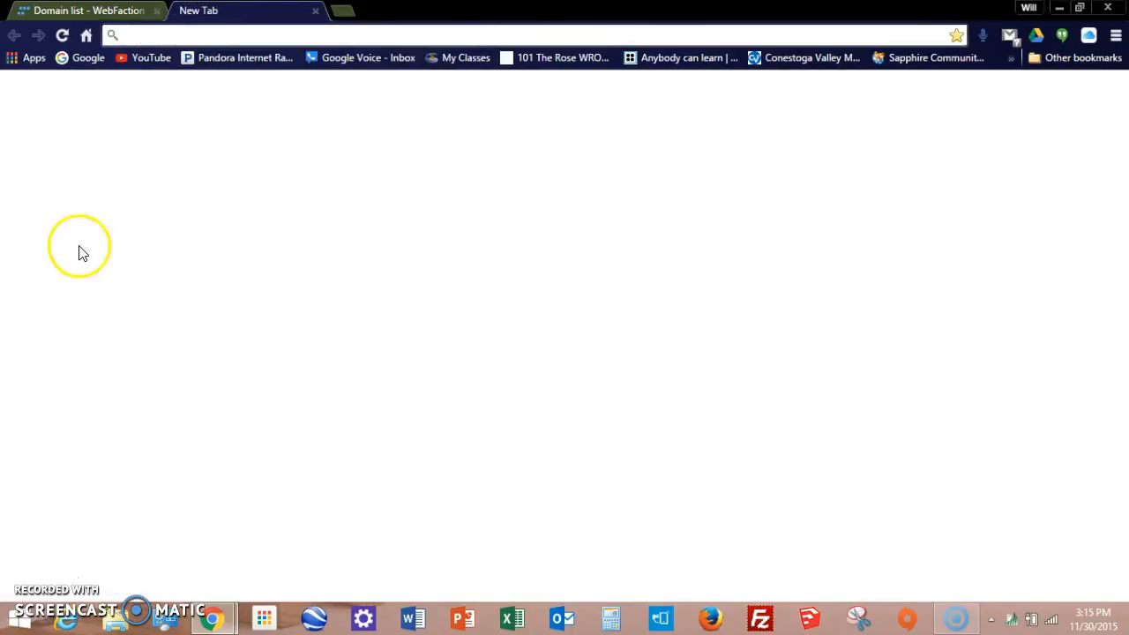
# Step: Load test345.willnissley.com in the browser, correcting the misspelled address
pyautogui.write('tet345.willnissle')
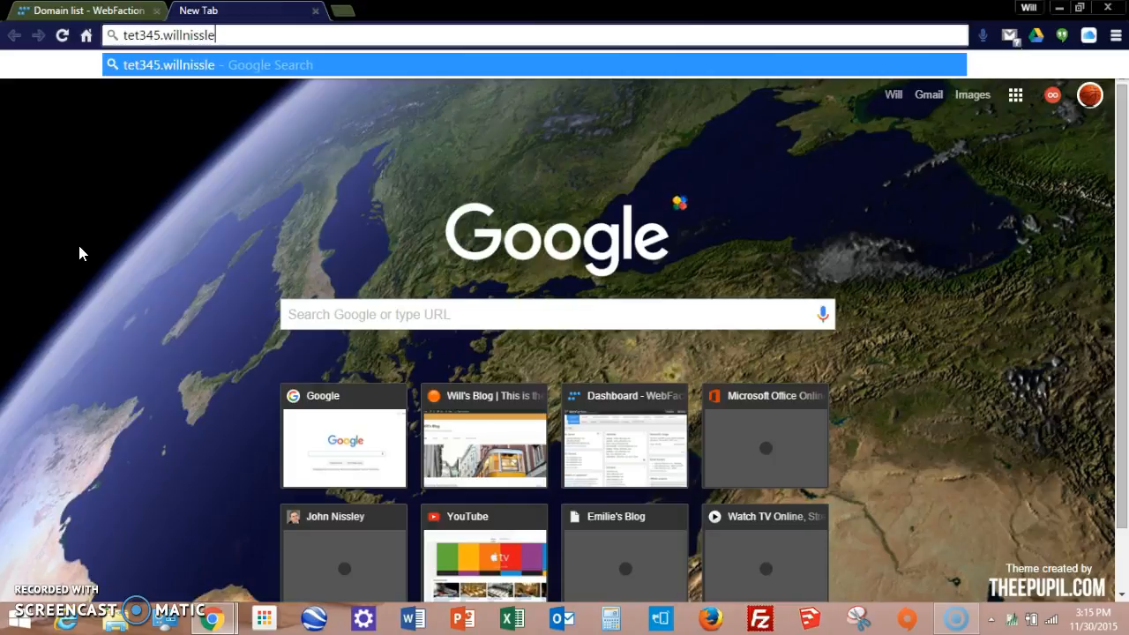
pyautogui.write('com')
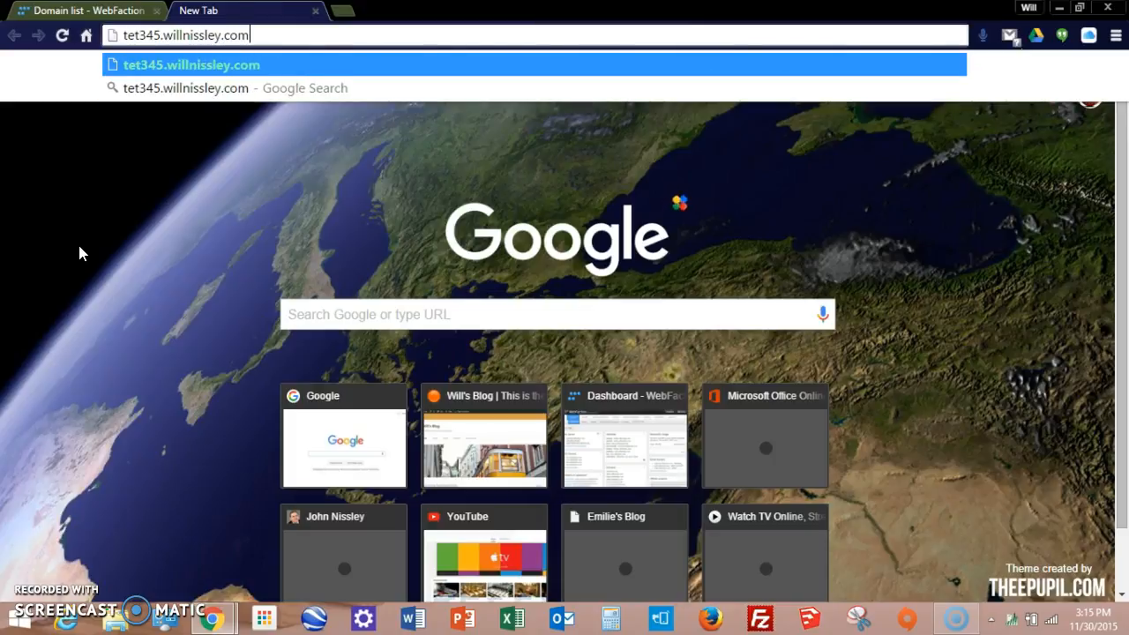
pyautogui.press('Return')
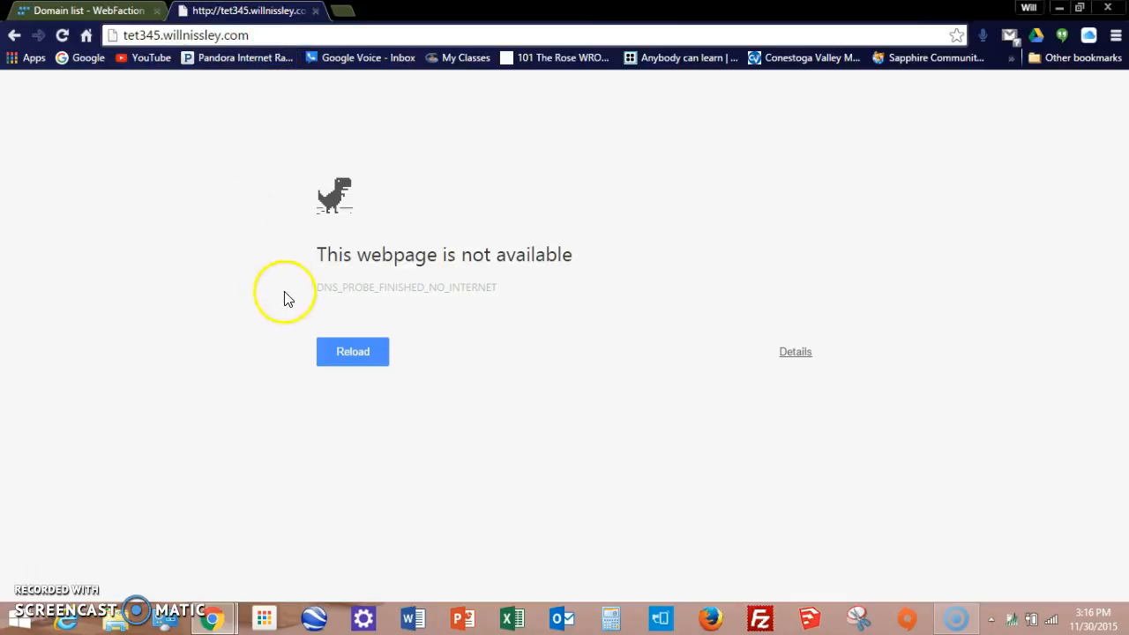
pyautogui.click(347, 353)
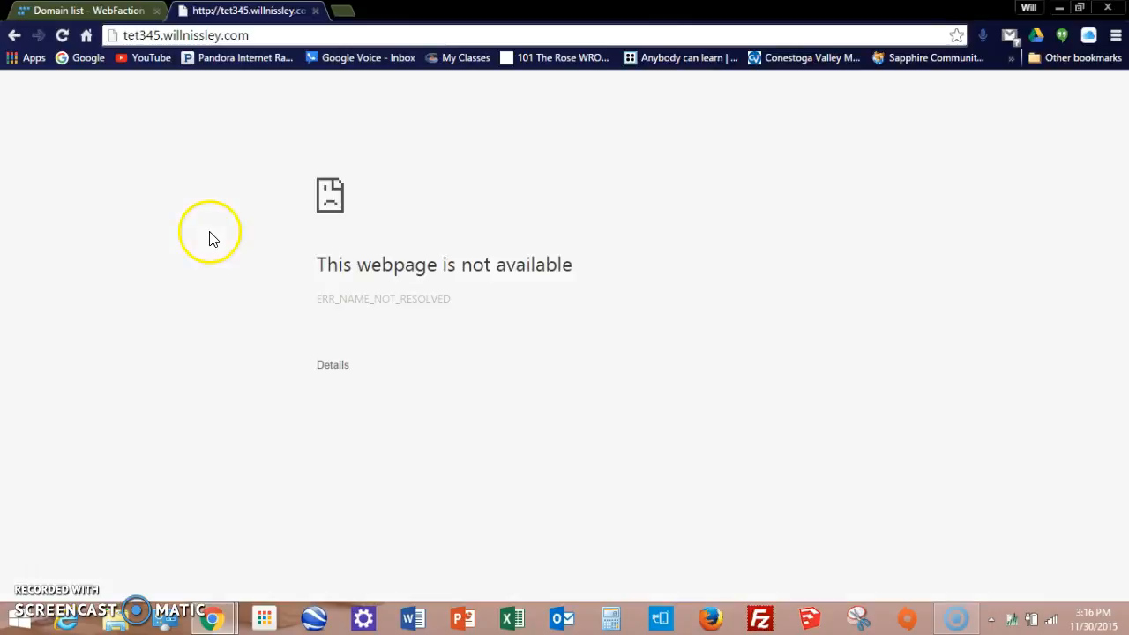
pyautogui.click(132, 37)
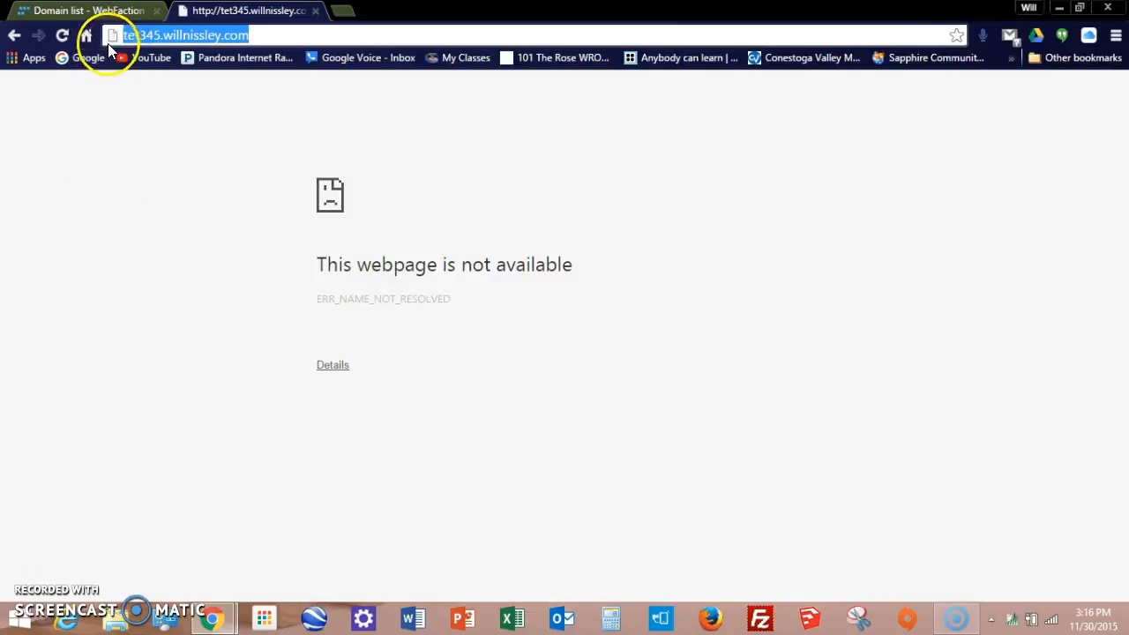
pyautogui.click(129, 36)
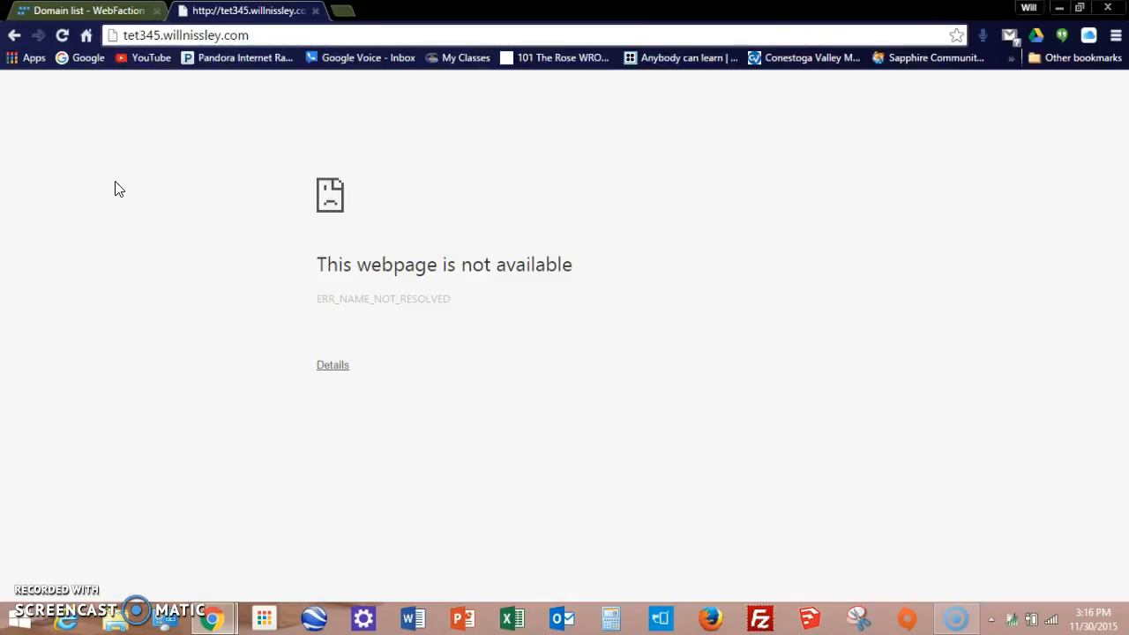
pyautogui.write('s')
pyautogui.press('Return')
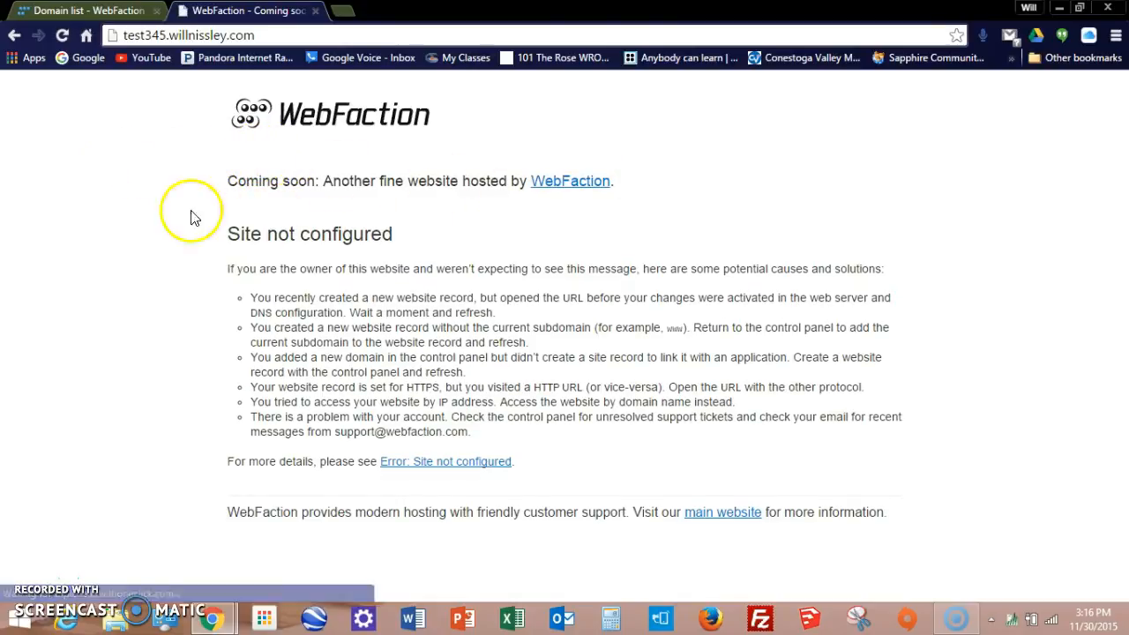
# Step: Inspect the 'Site not configured' page, reload it, and return to the domain list tab
pyautogui.moveTo(215, 233); pyautogui.dragTo(423, 233)
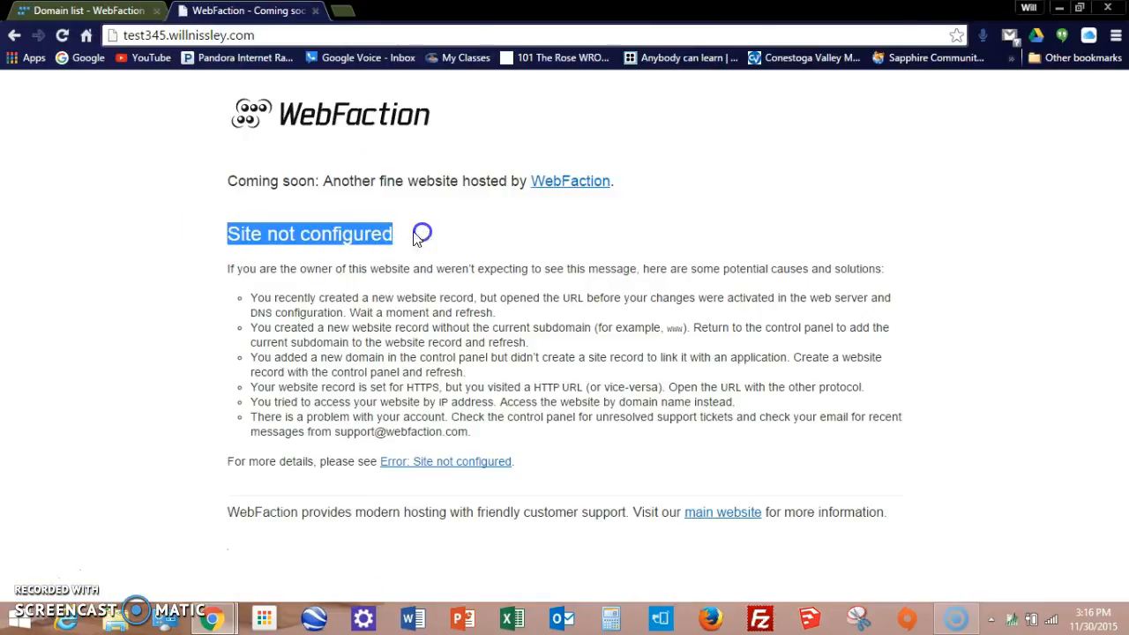
pyautogui.click(519, 220)
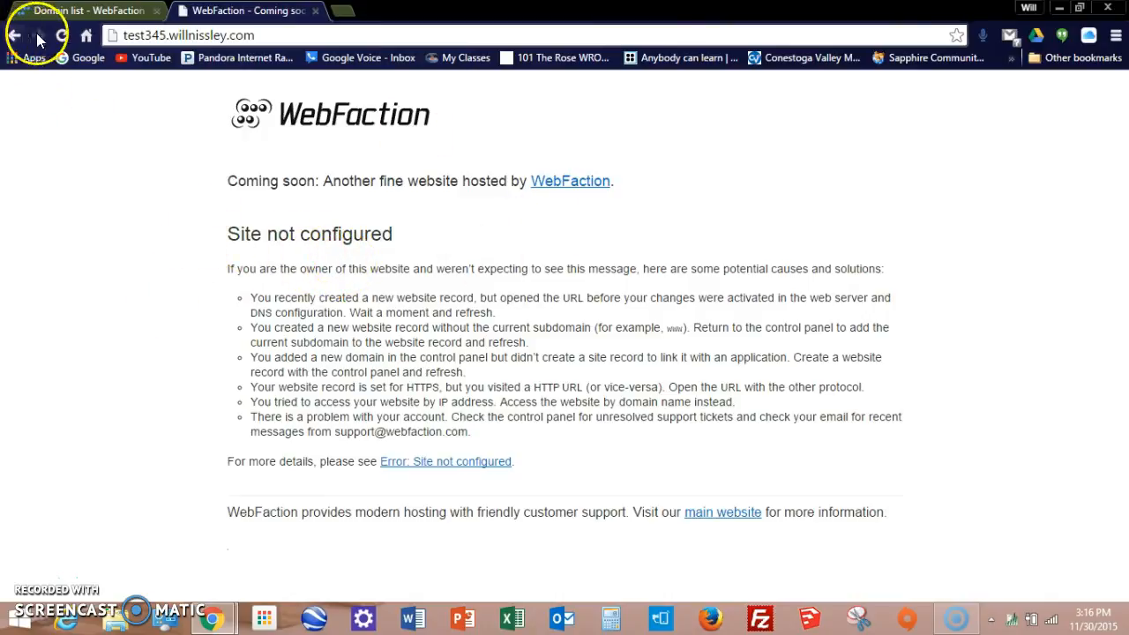
pyautogui.click(71, 39)
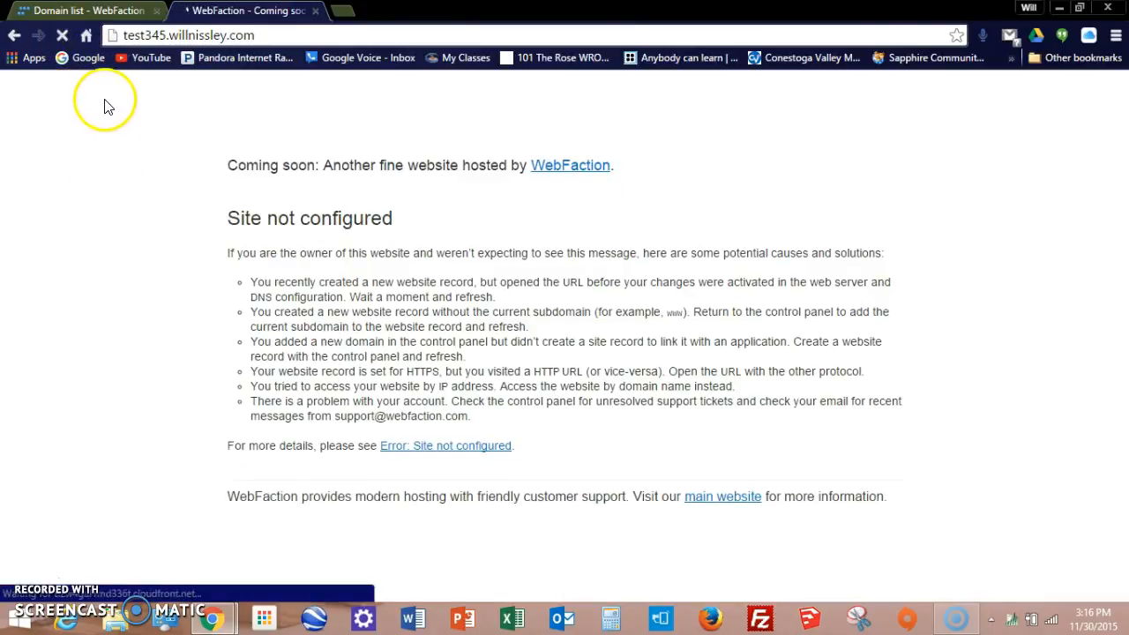
pyautogui.click(77, 11)
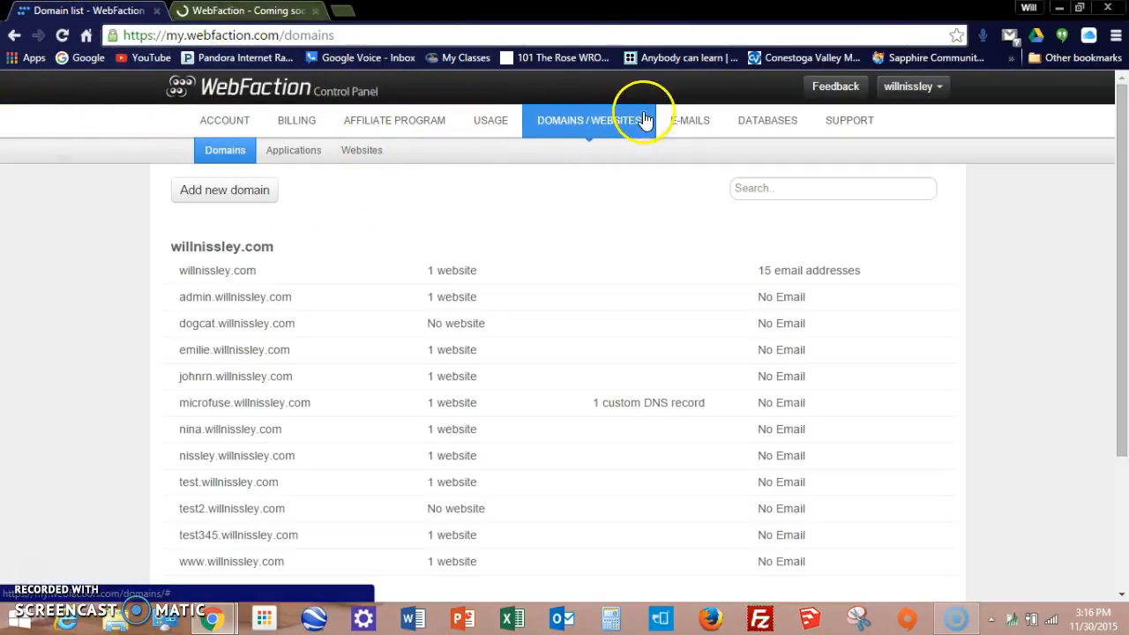
# Step: Reload the test345.willnissley.com page twice, then bring up the control panel's E-MAILS section
pyautogui.scroll(-2, 189, 194)
pyautogui.scroll(2, 189, 198)
pyautogui.scroll(1, 188, 202)
pyautogui.click(247, 10)
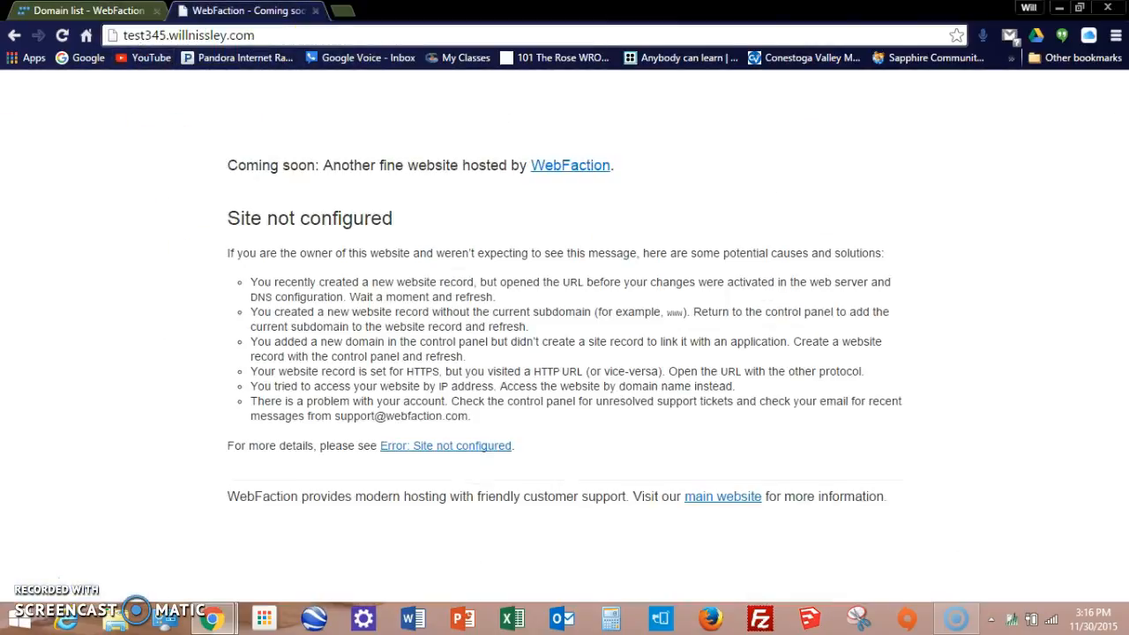
pyautogui.click(60, 35)
pyautogui.click(60, 35)
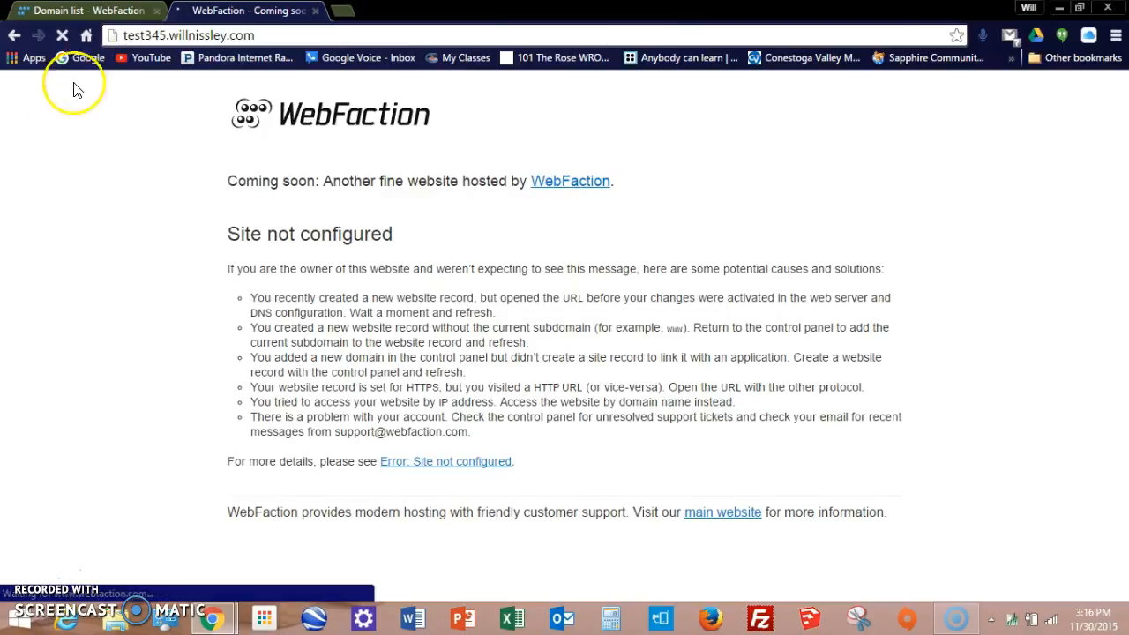
pyautogui.click(104, 12)
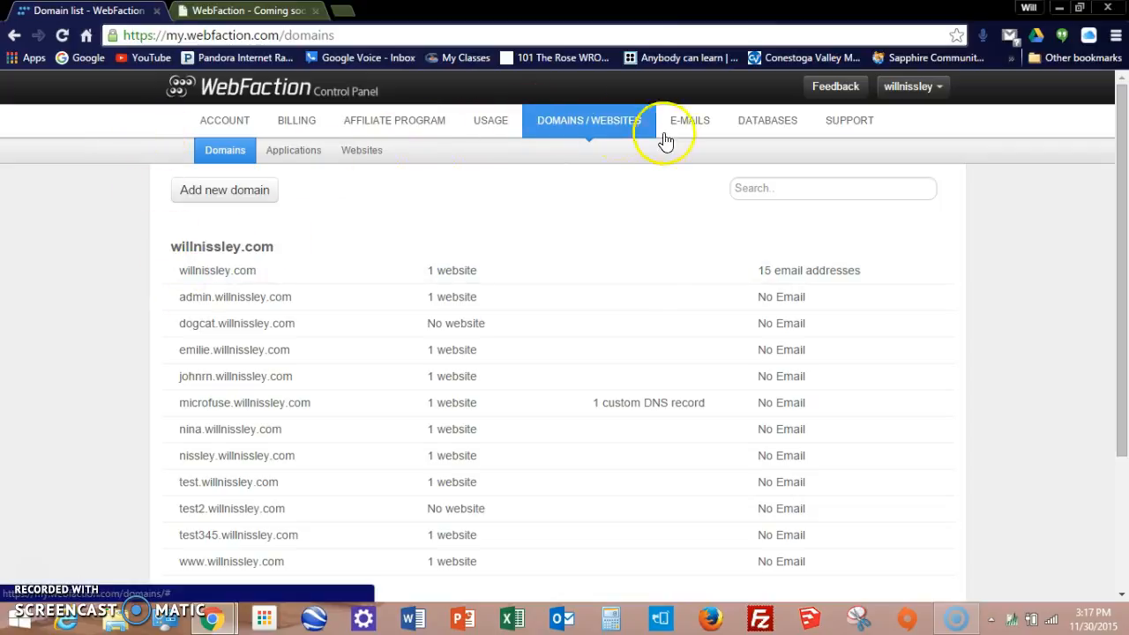
pyautogui.click(693, 122)
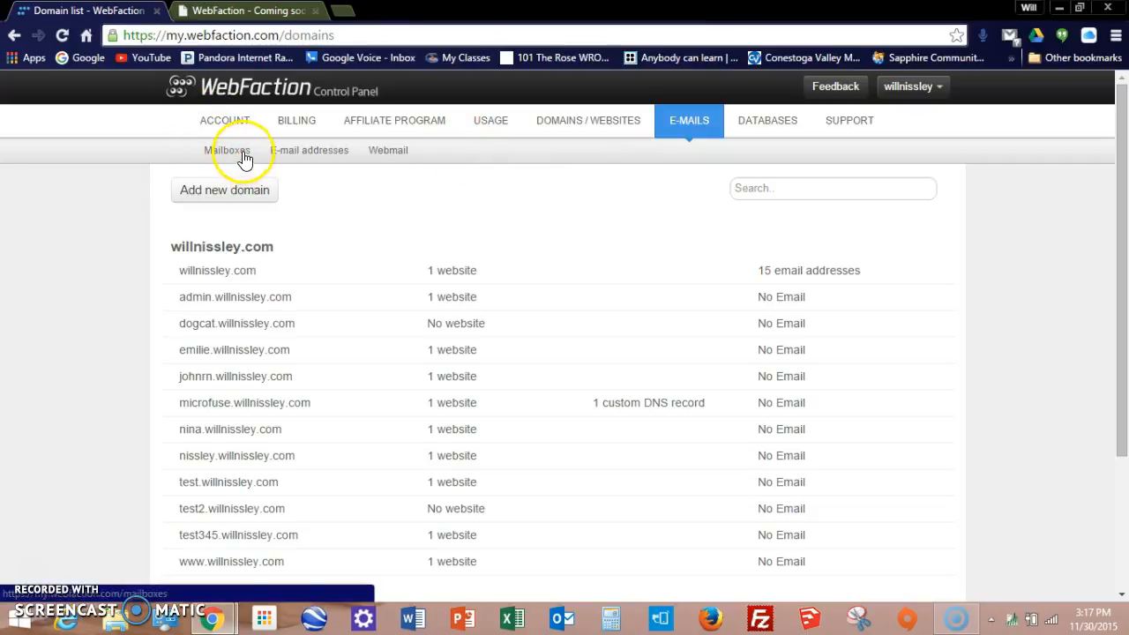
pyautogui.click(204, 155)
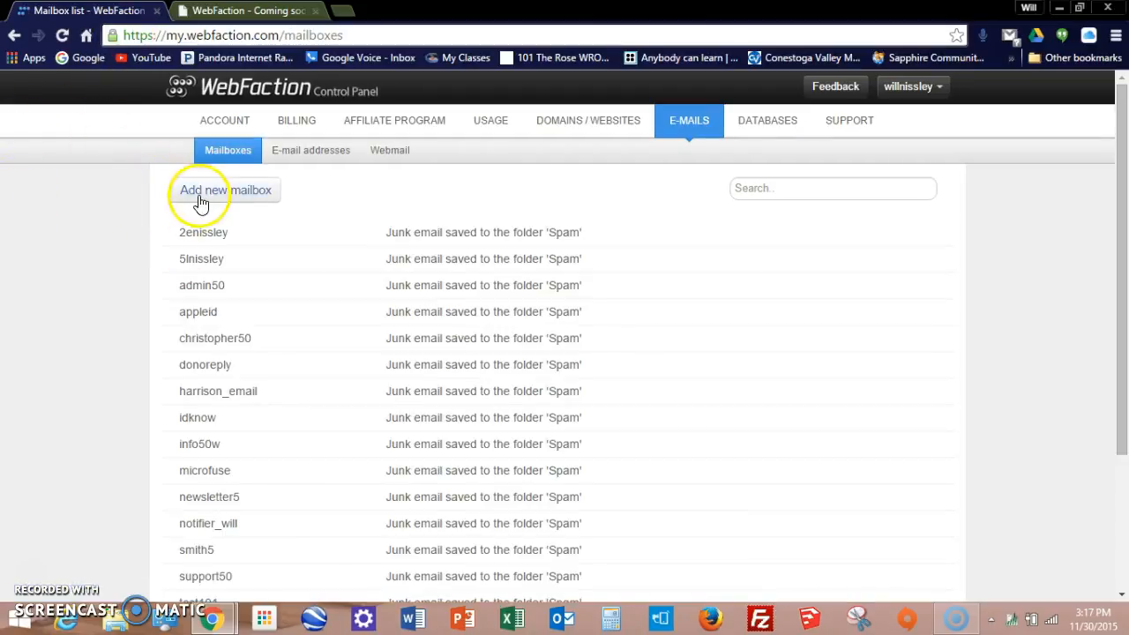
pyautogui.click(210, 199)
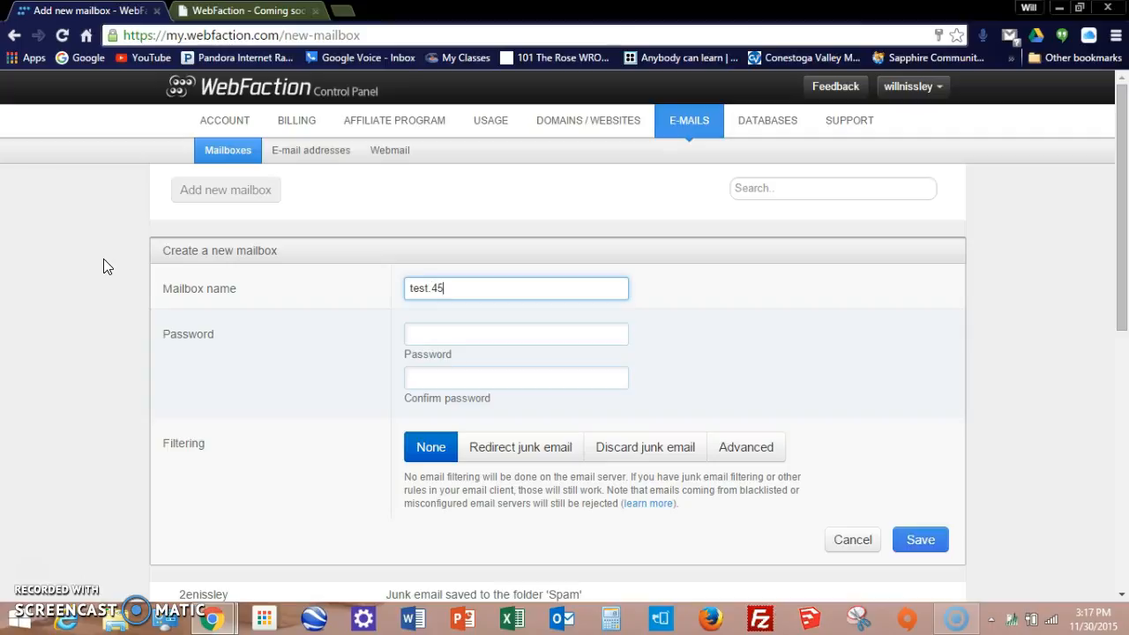
pyautogui.click(438, 332)
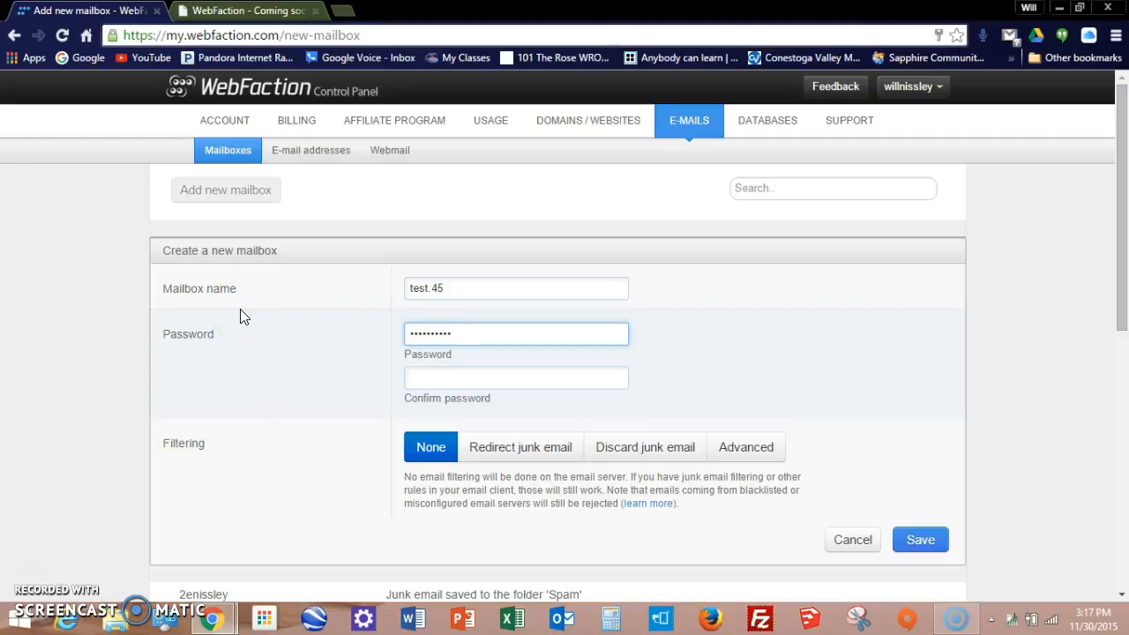
pyautogui.press('Tab')
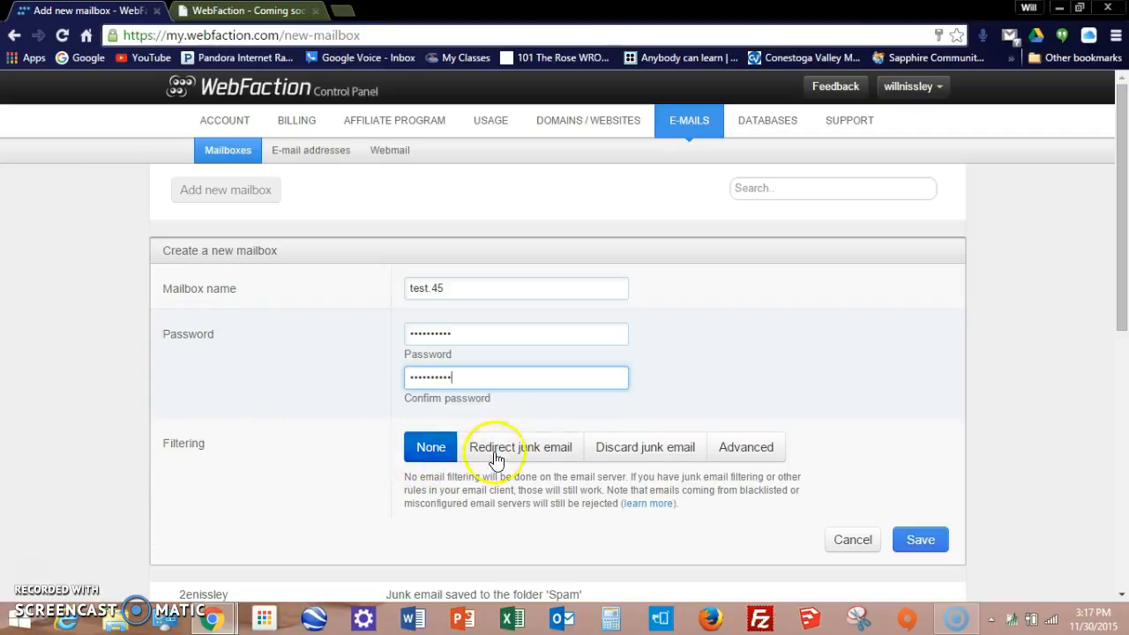
pyautogui.click(530, 447)
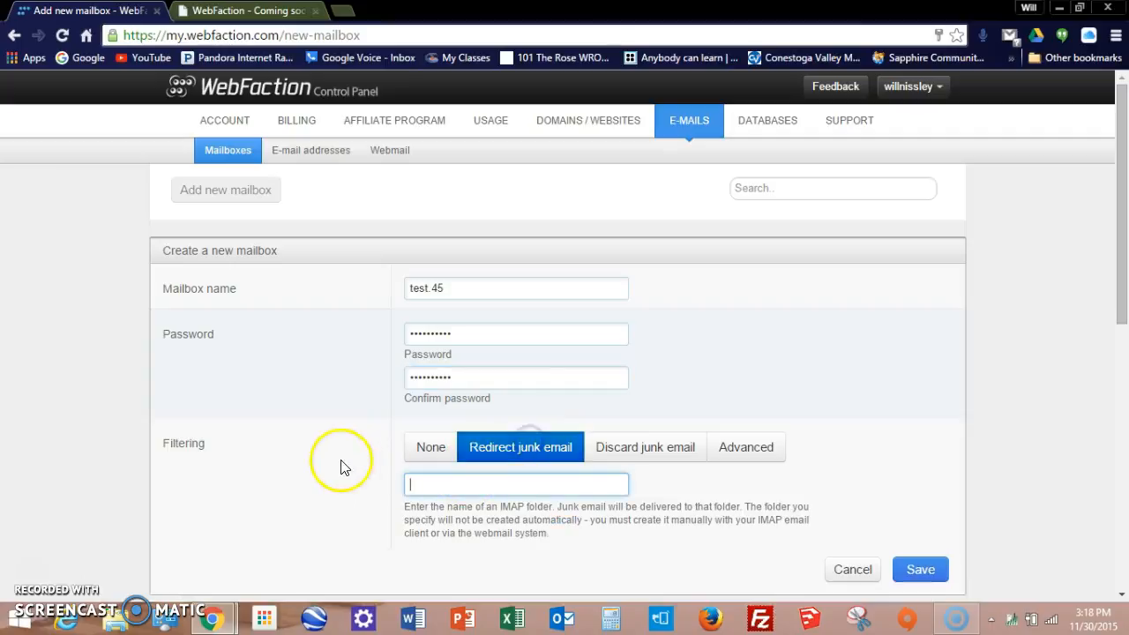
pyautogui.write('S')
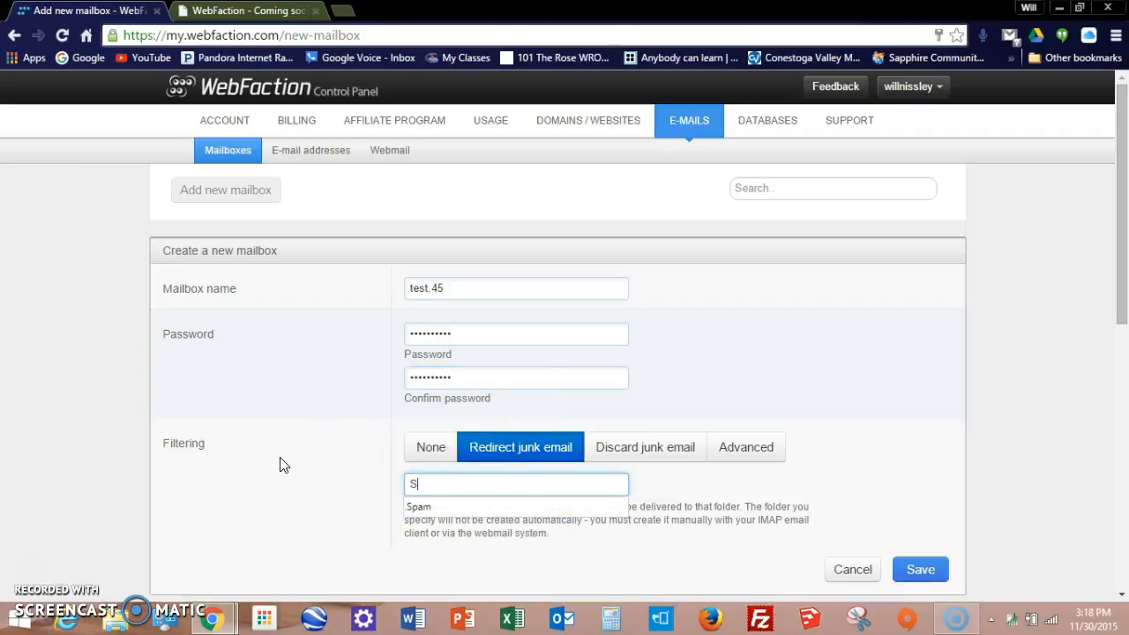
pyautogui.write('pam')
pyautogui.click(414, 507)
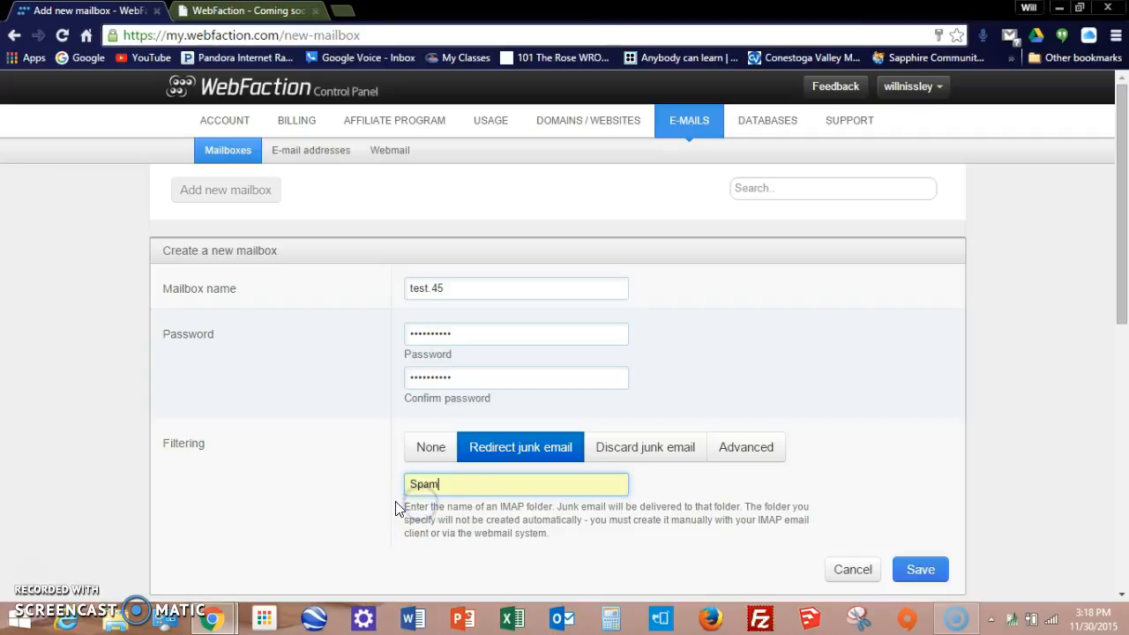
pyautogui.click(917, 572)
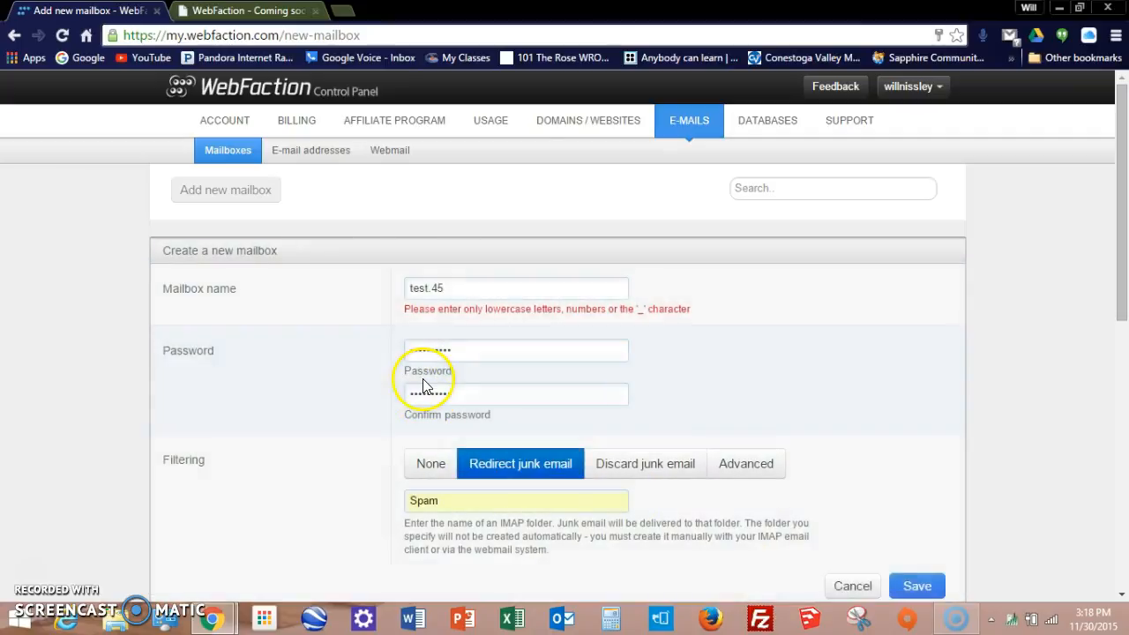
pyautogui.click(433, 289)
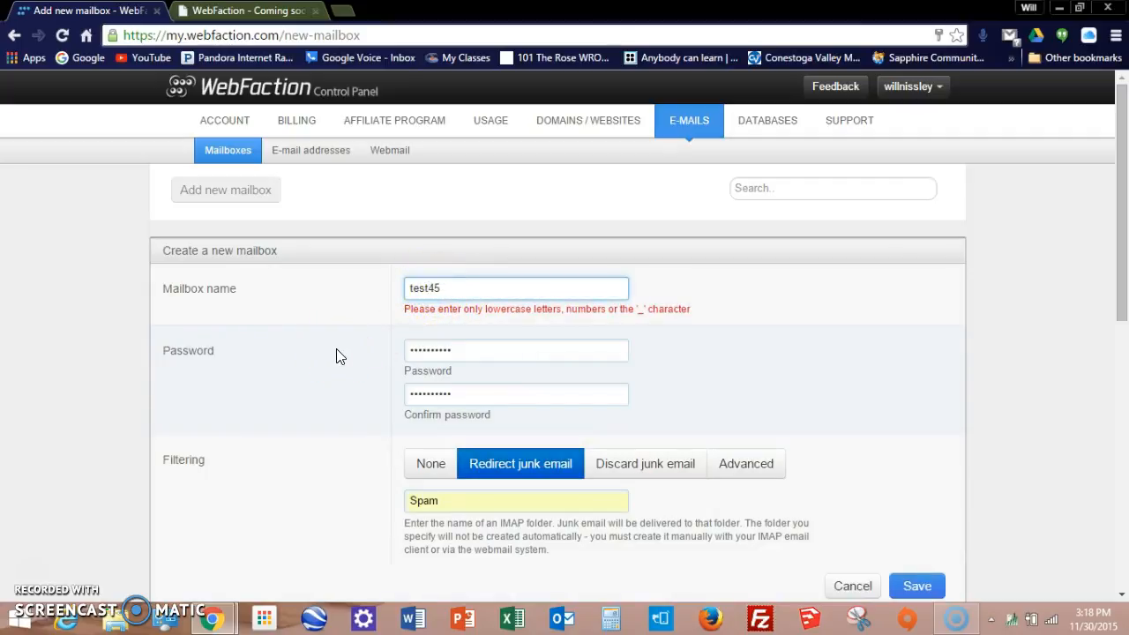
pyautogui.press('Return')
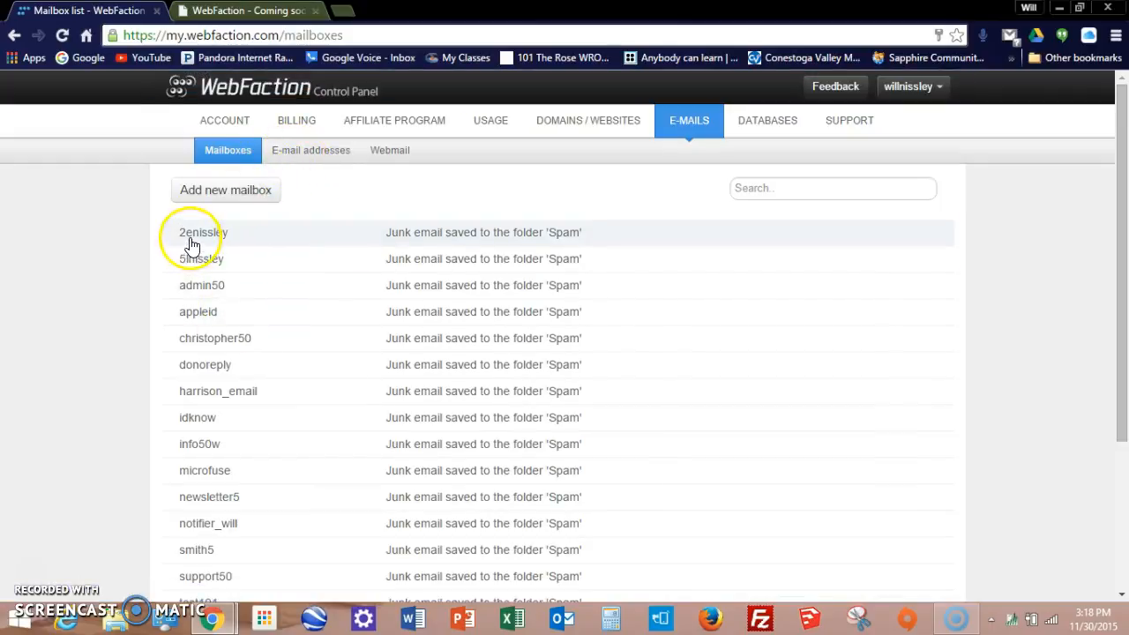
pyautogui.click(315, 155)
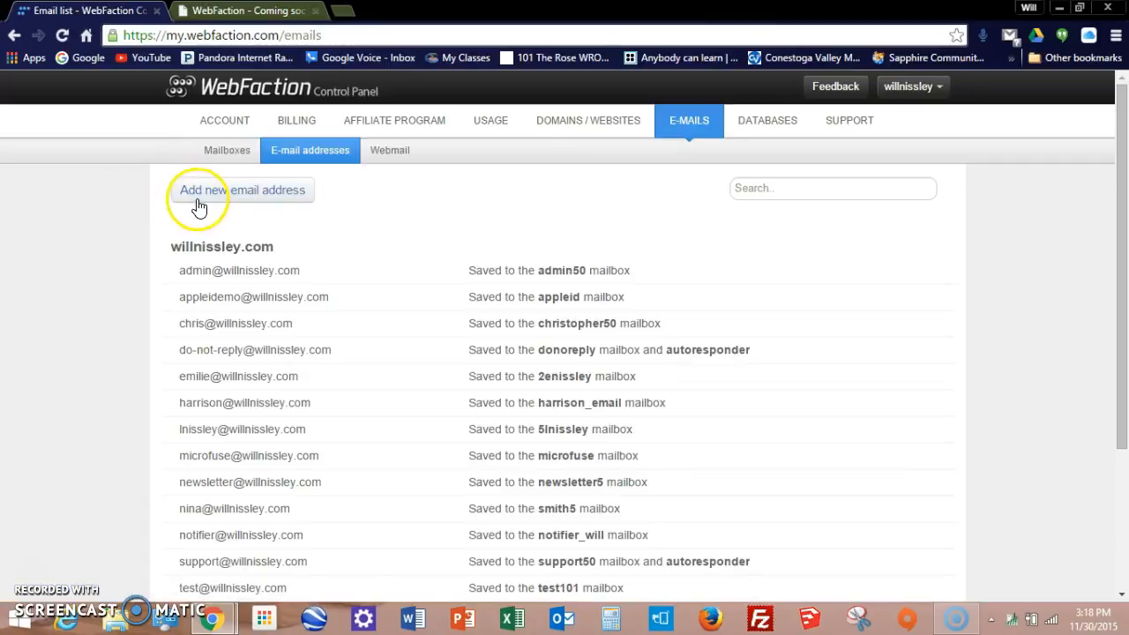
pyautogui.click(203, 197)
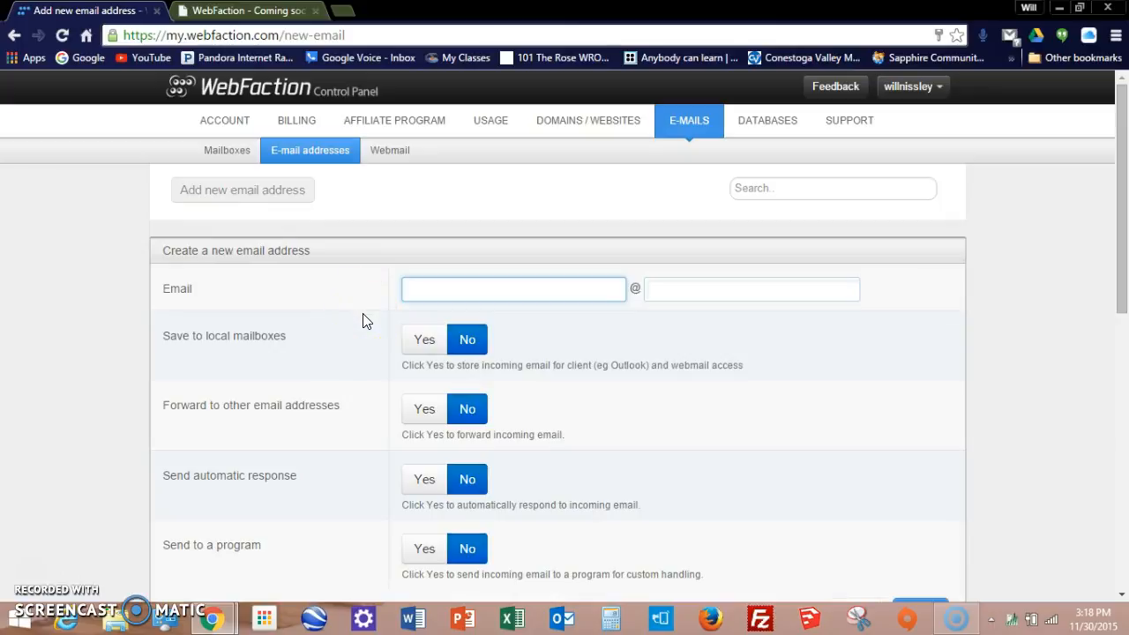
pyautogui.write('test345')
pyautogui.click(697, 292)
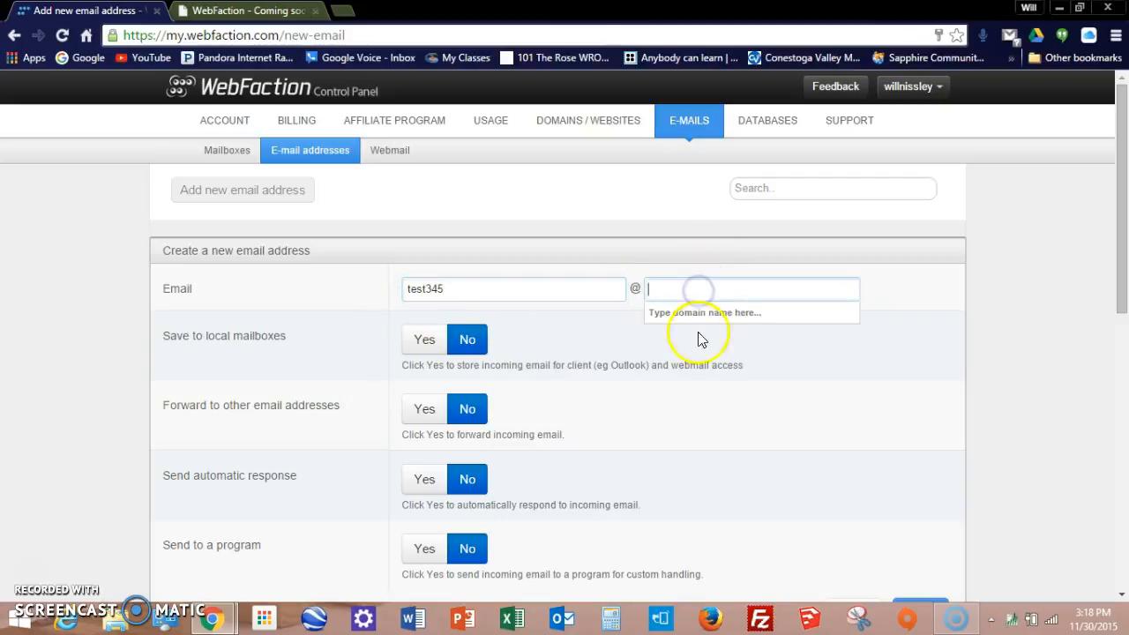
pyautogui.write('wi')
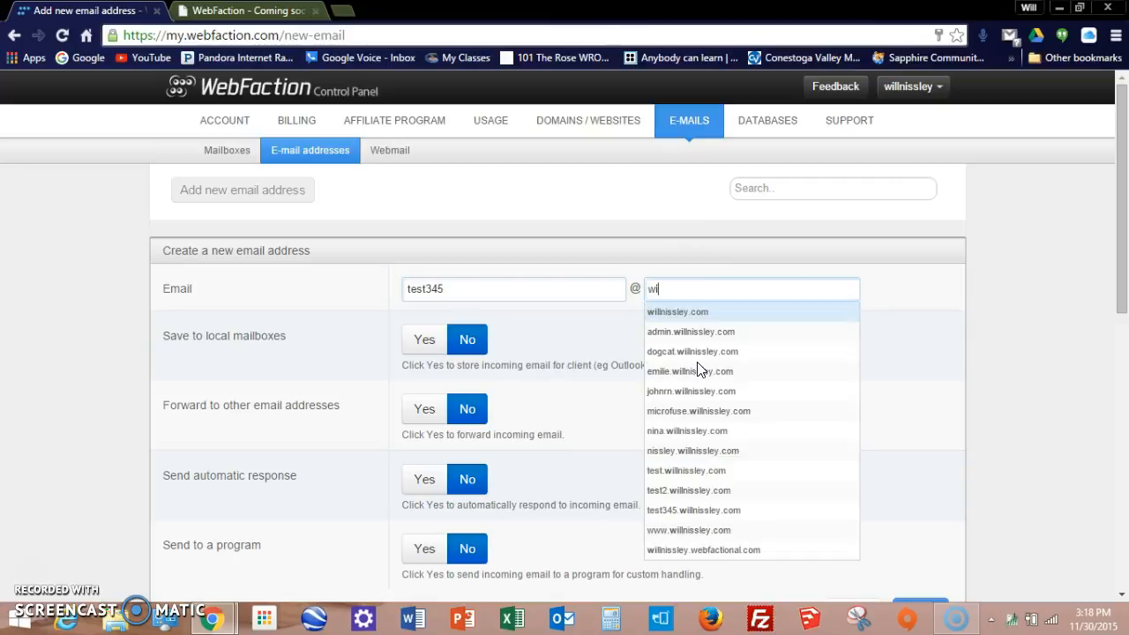
pyautogui.click(708, 319)
pyautogui.click(701, 312)
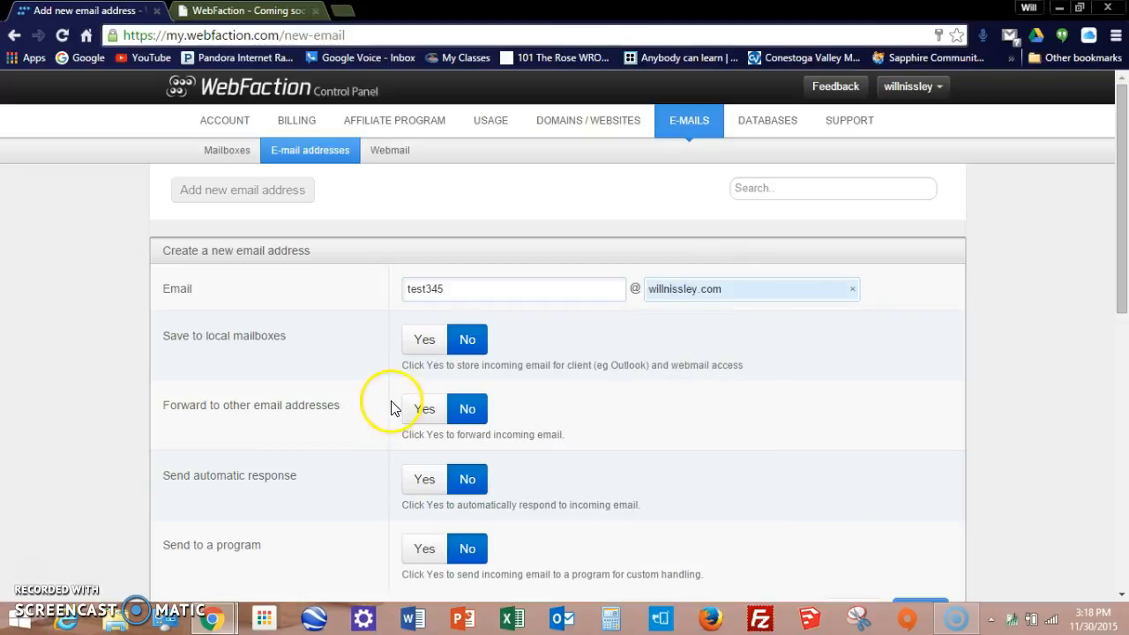
pyautogui.click(425, 342)
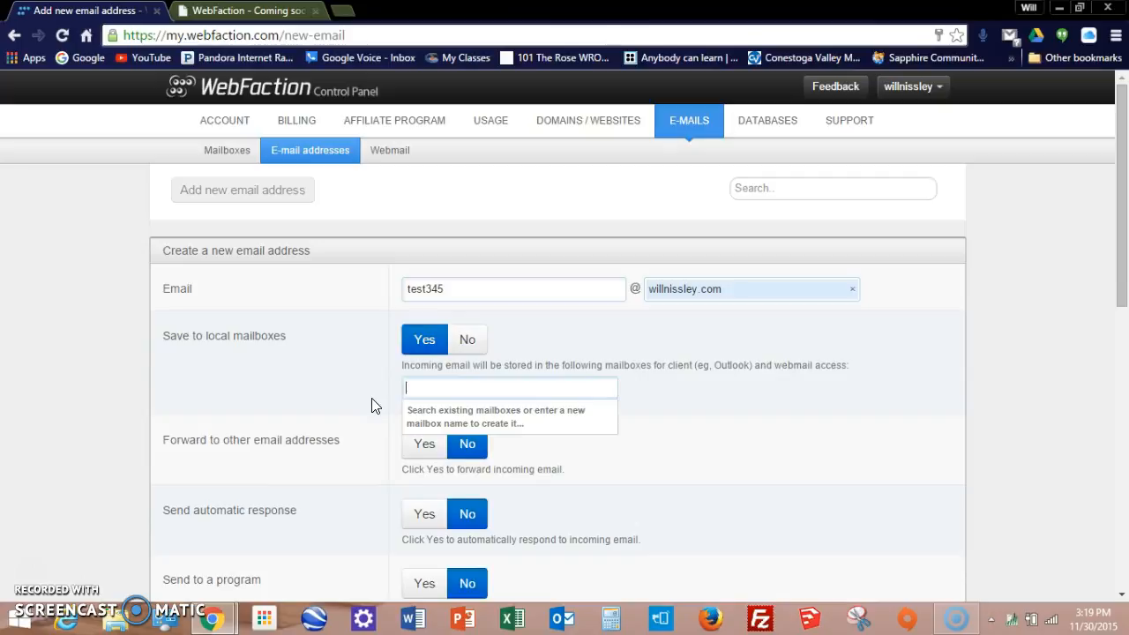
pyautogui.write('test')
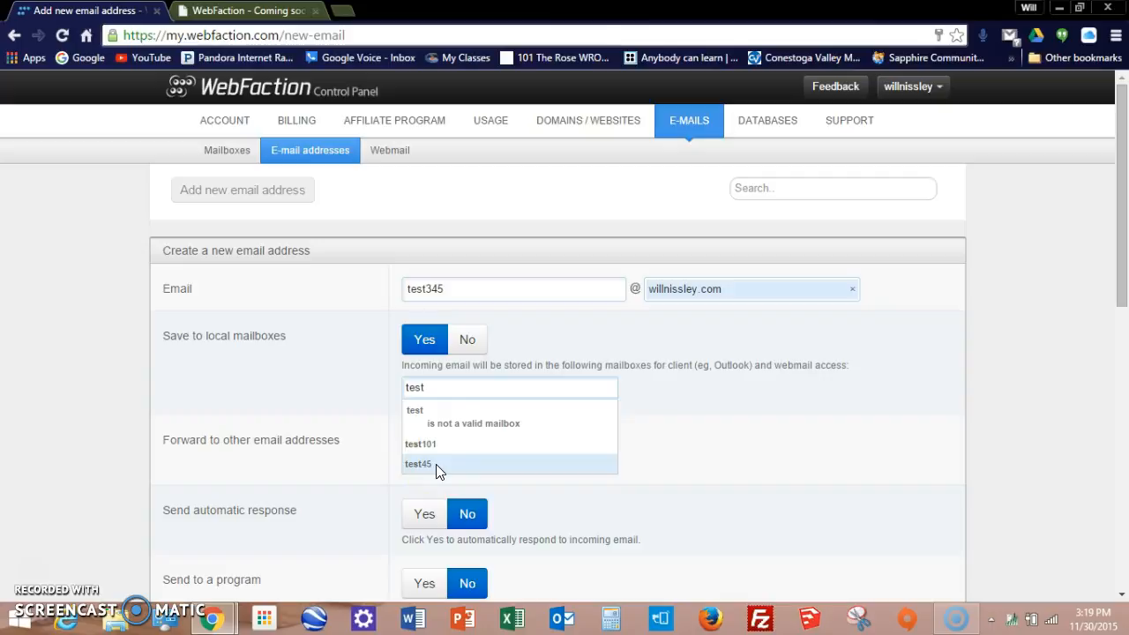
# Step: Store test345 mail in the test45 mailbox, leaving forwarding turned off
pyautogui.click(432, 464)
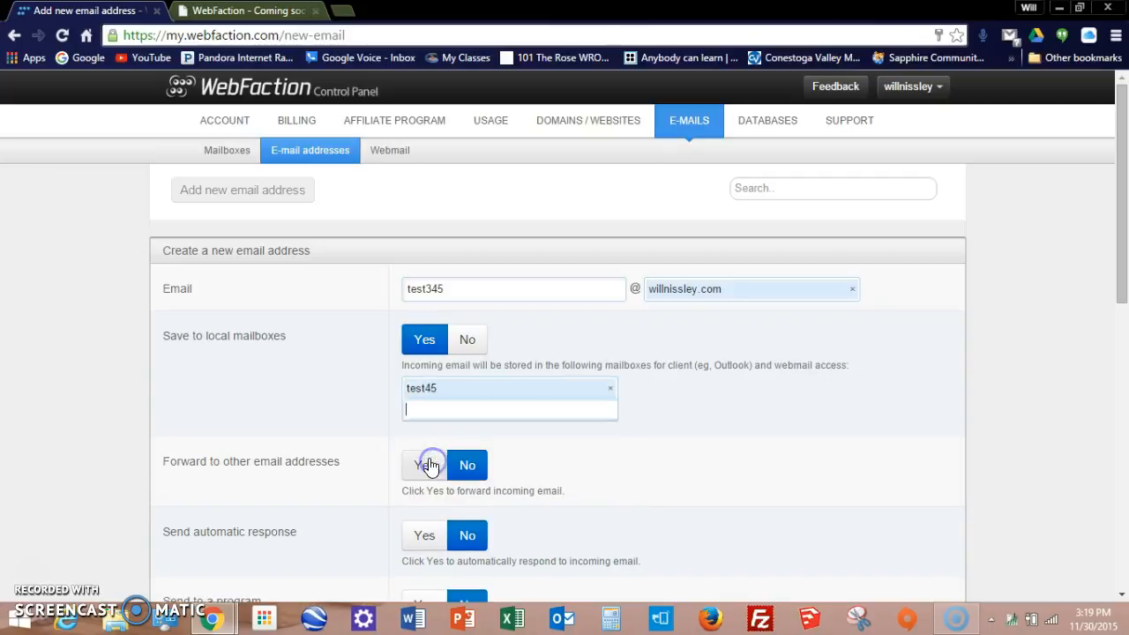
pyautogui.scroll(-1, 353, 423)
pyautogui.scroll(-2, 353, 423)
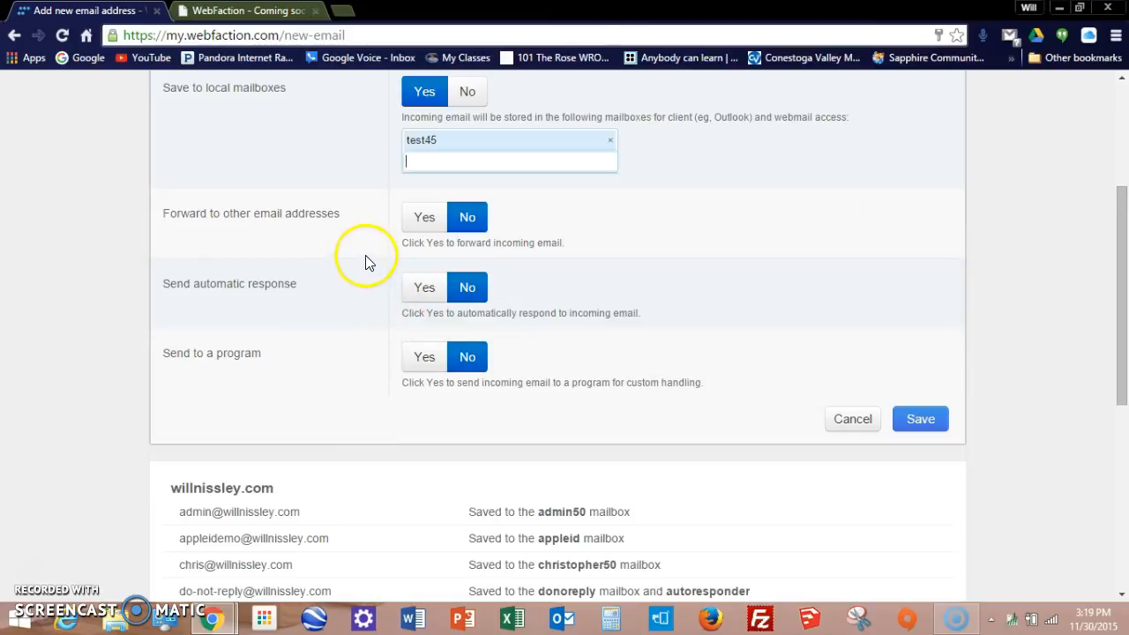
pyautogui.click(429, 234)
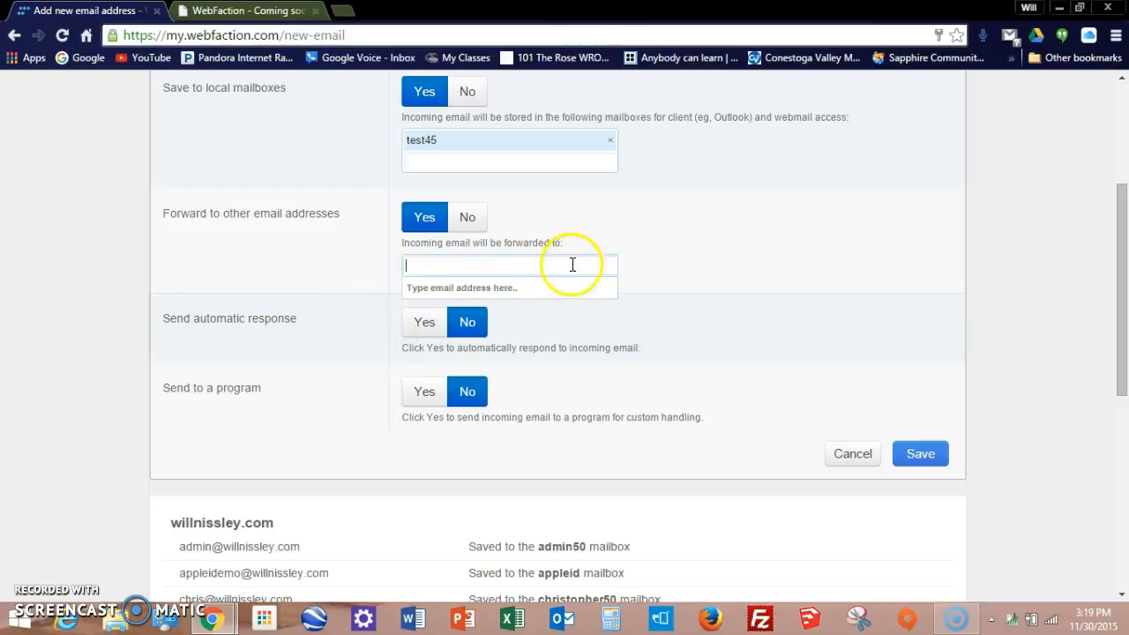
pyautogui.click(485, 231)
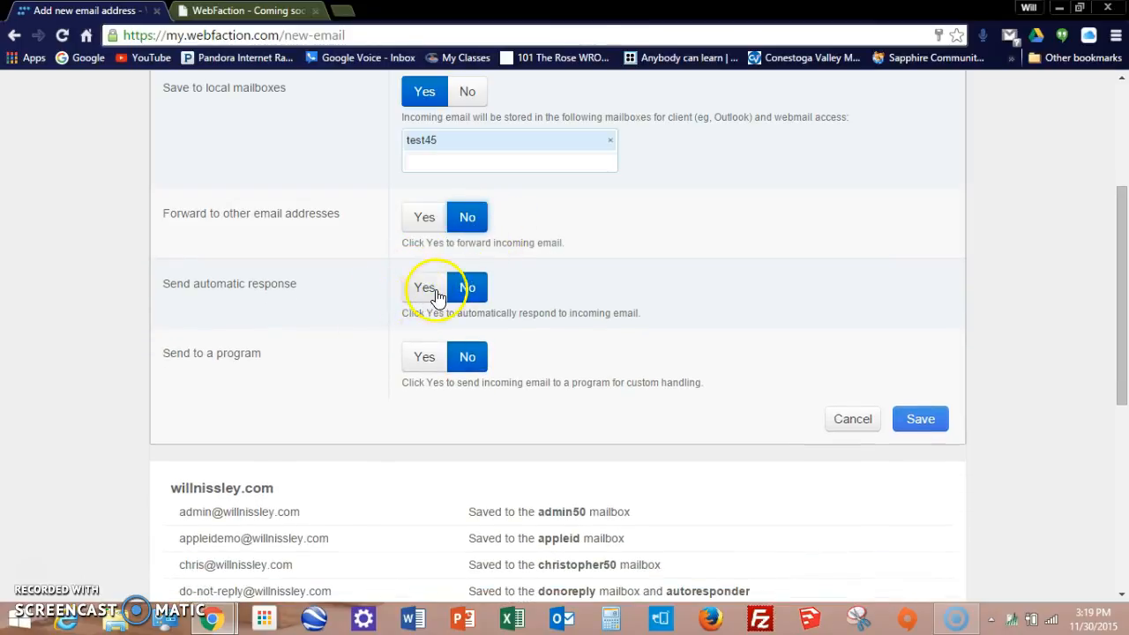
# Step: Leave the automatic response disabled and bring the form's Save button into view
pyautogui.click(426, 298)
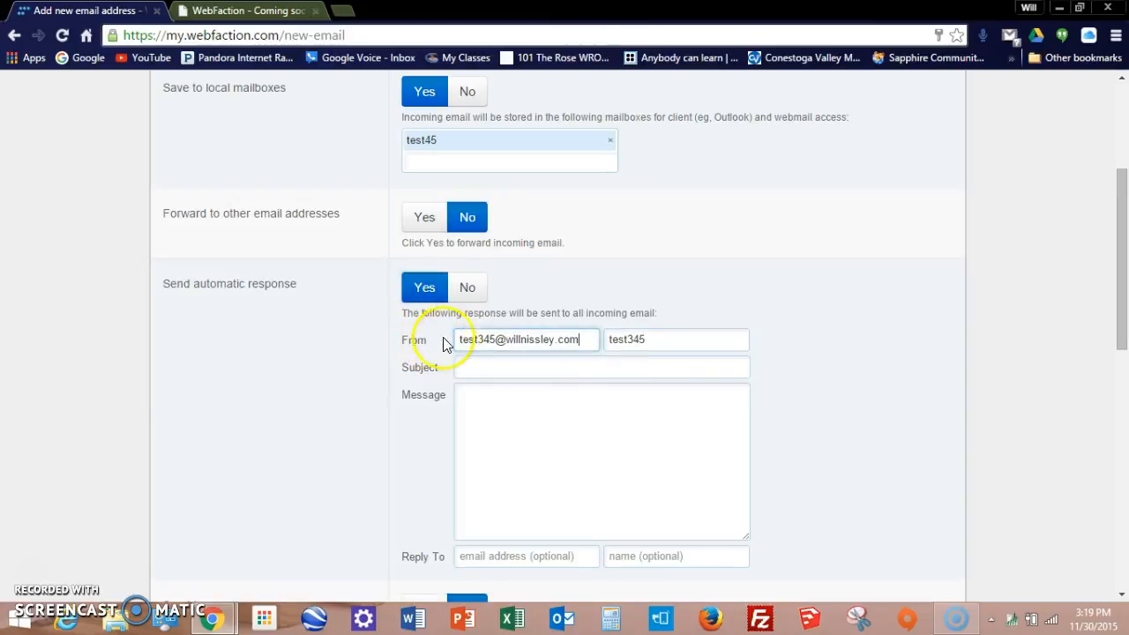
pyautogui.scroll(-2, 450, 340)
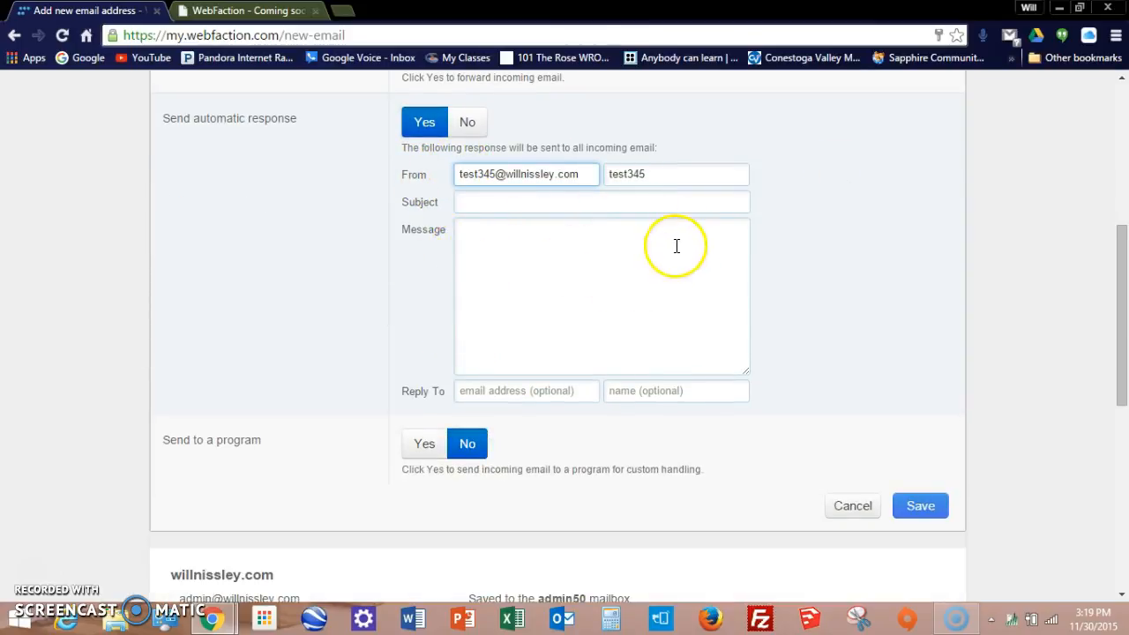
pyautogui.click(603, 265)
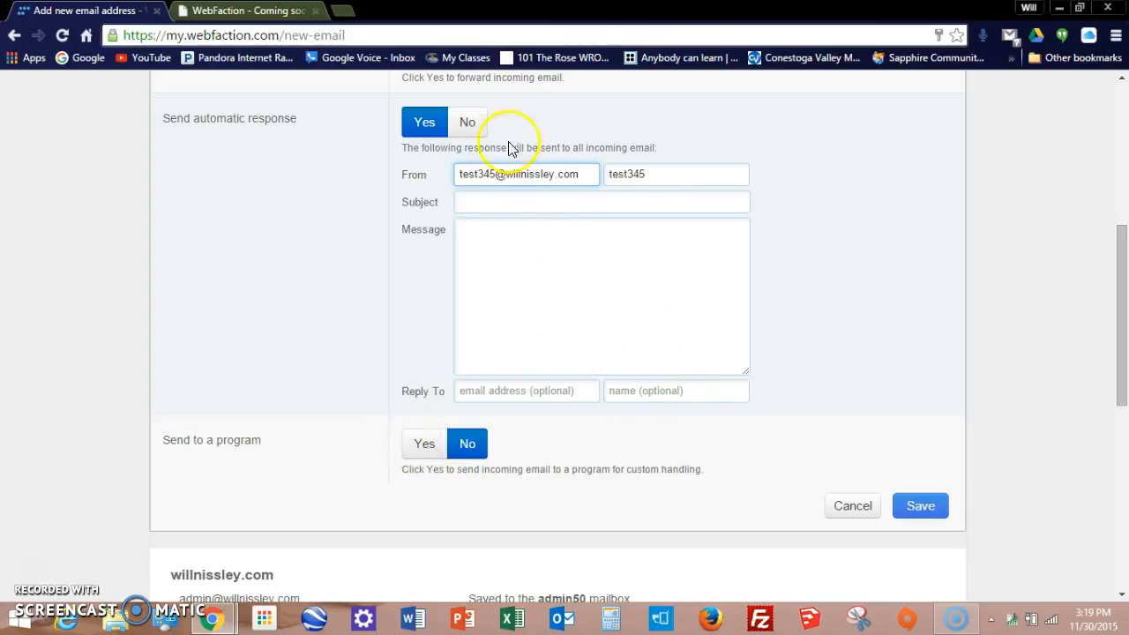
pyautogui.click(467, 121)
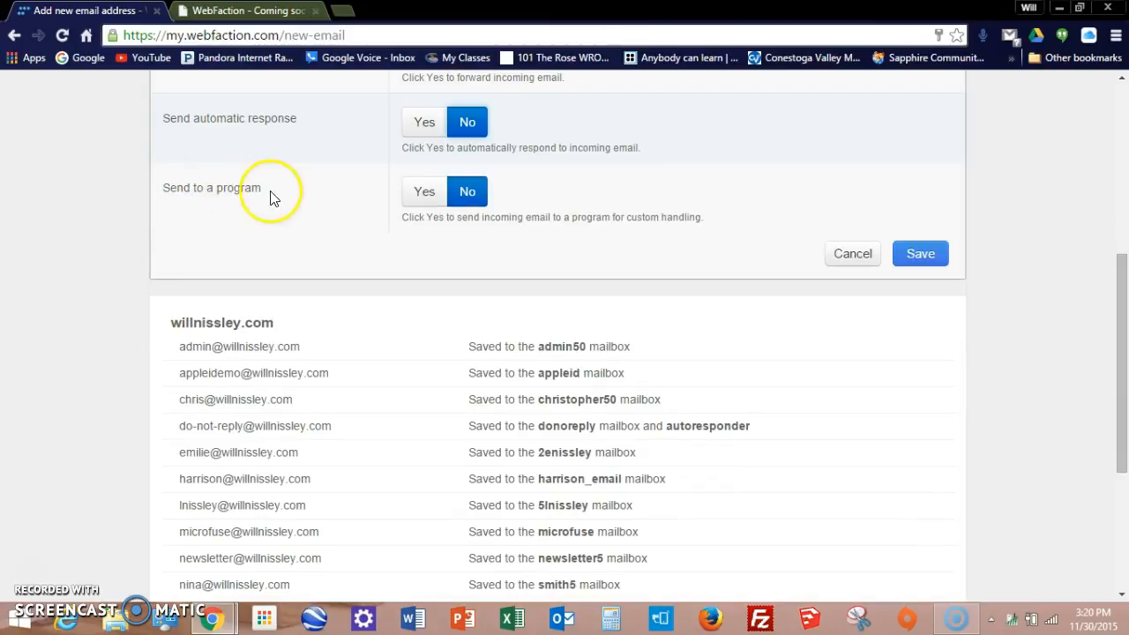
pyautogui.click(920, 256)
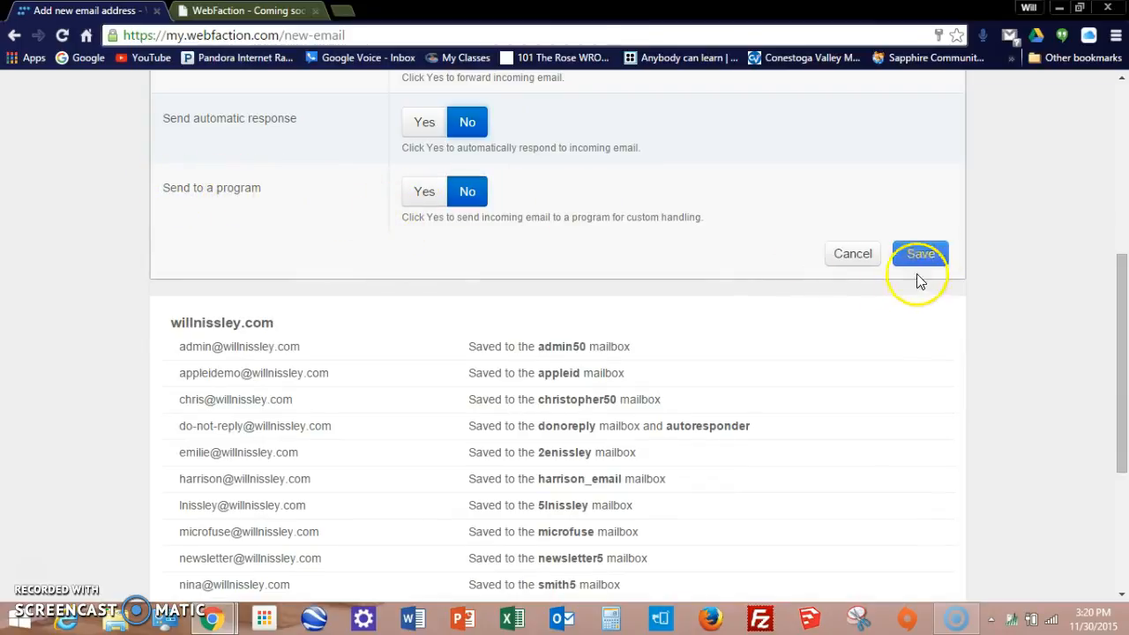
pyautogui.scroll(2, 756, 270)
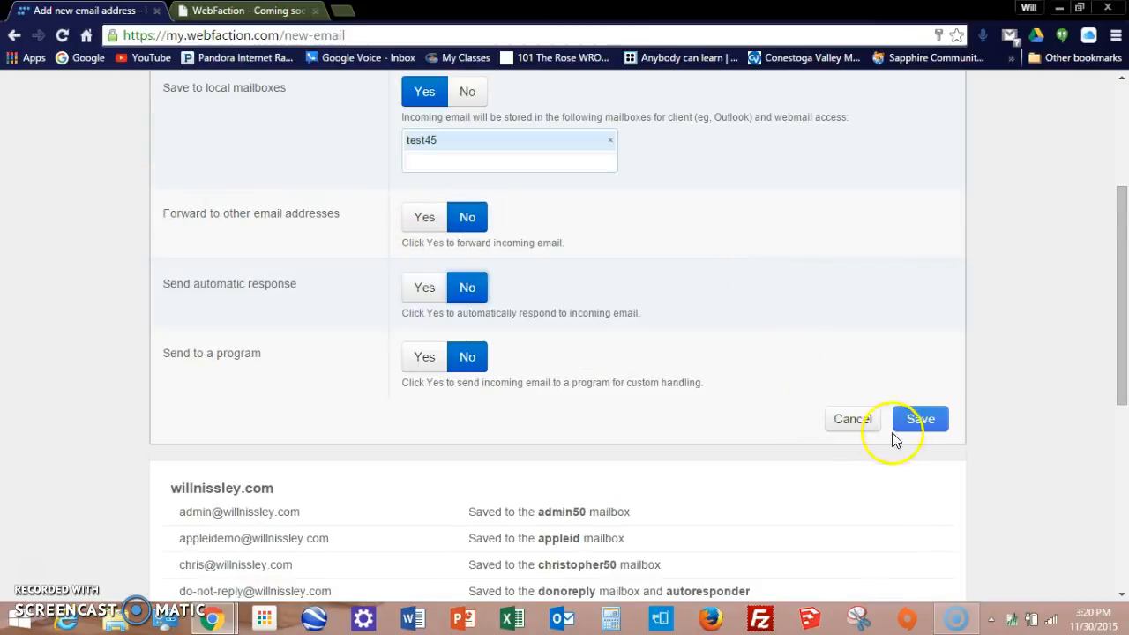
pyautogui.scroll(2, 529, 348)
pyautogui.scroll(-1, 618, 361)
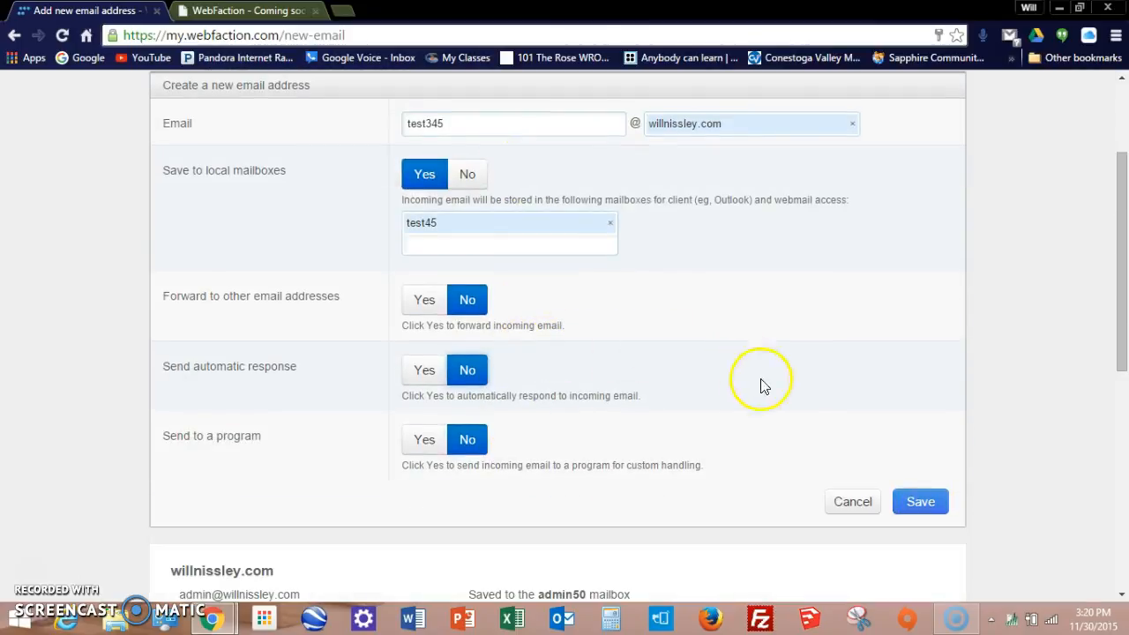
pyautogui.click(917, 502)
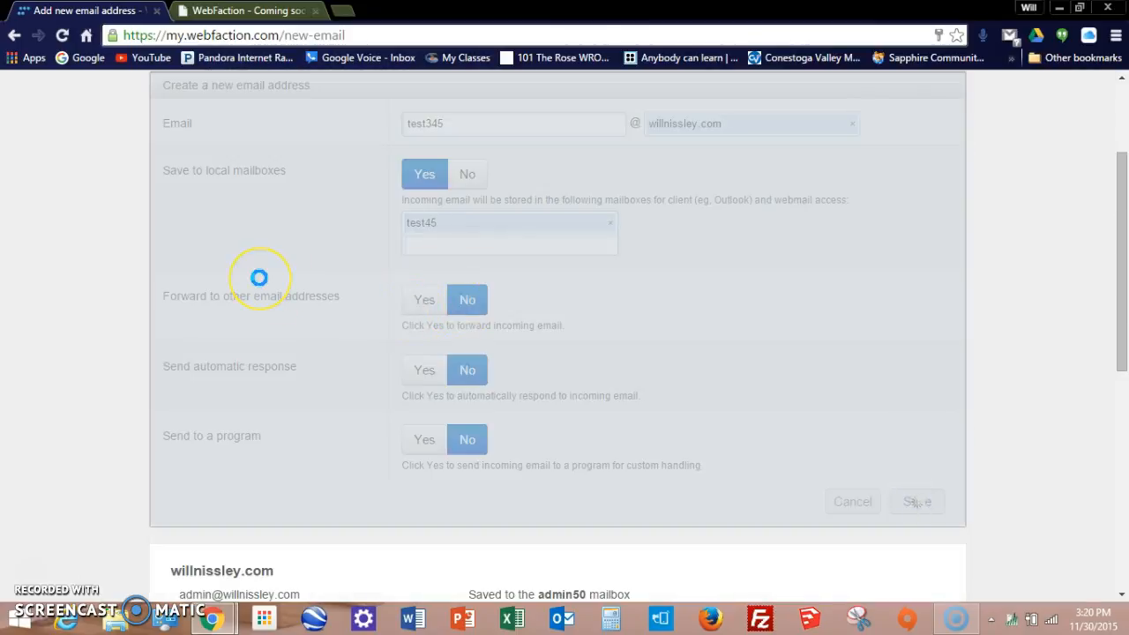
pyautogui.click(265, 245)
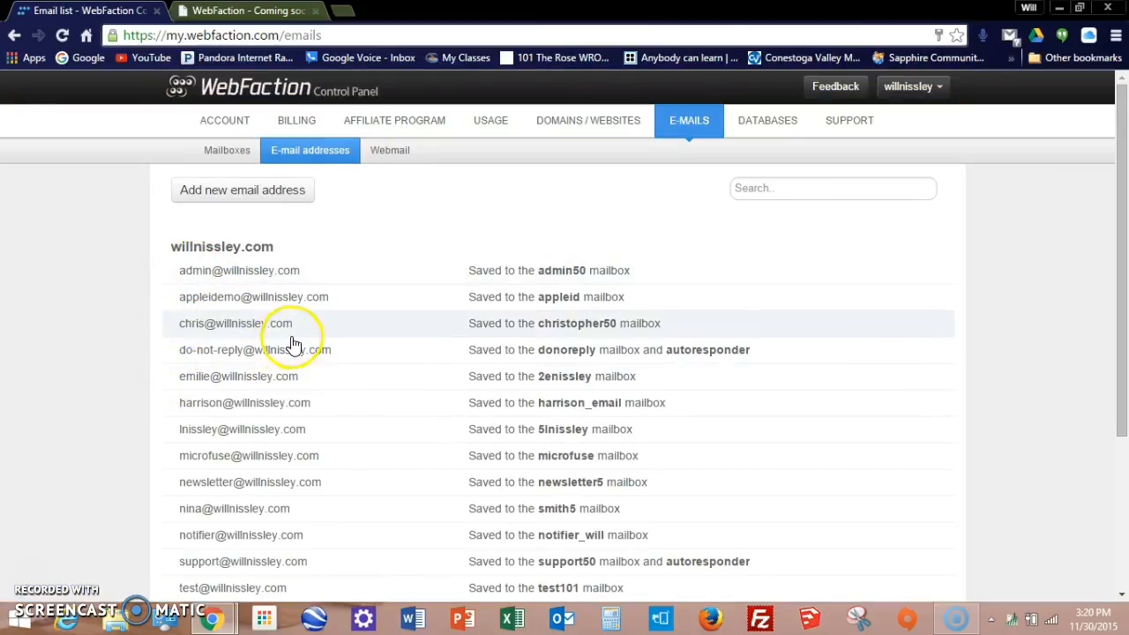
pyautogui.scroll(-1, 293, 345)
pyautogui.scroll(-1, 162, 454)
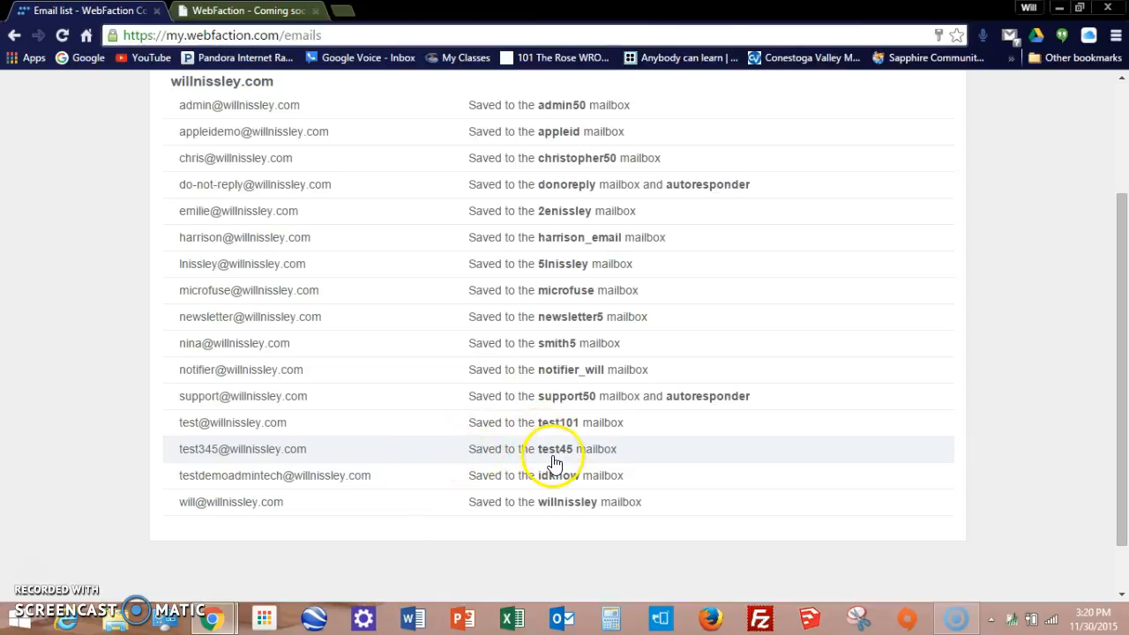
pyautogui.scroll(2, 529, 441)
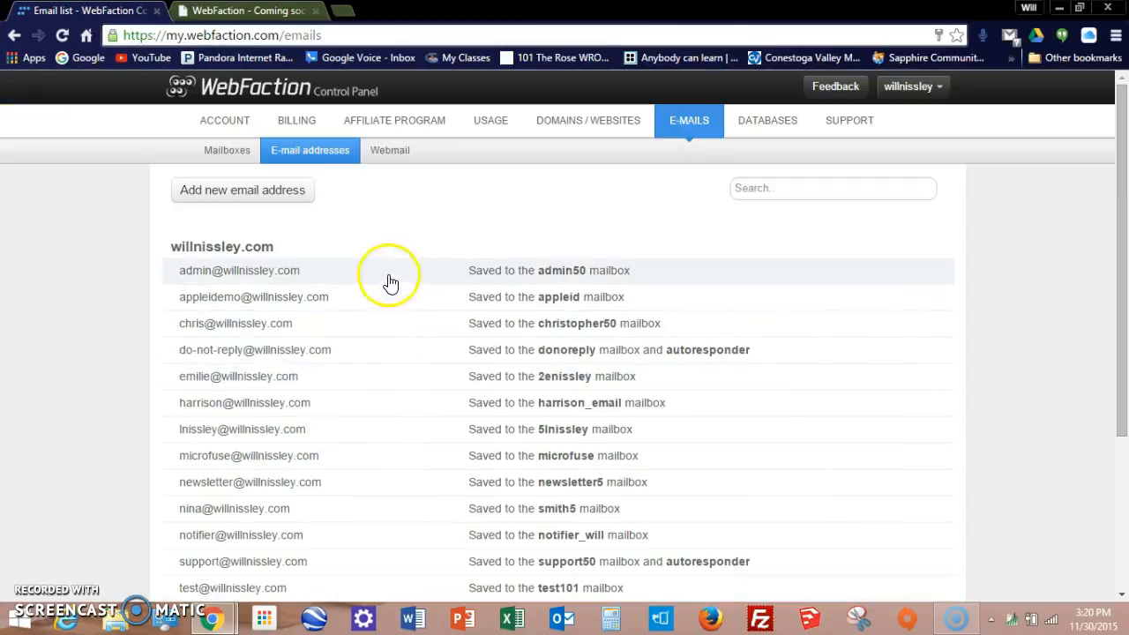
pyautogui.click(392, 154)
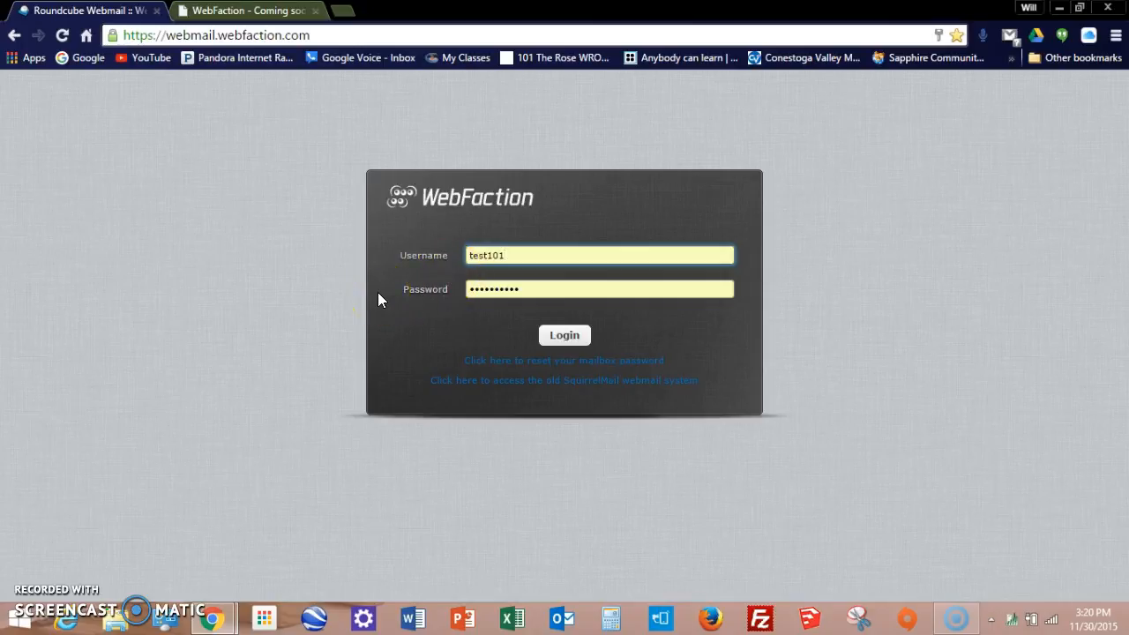
# Step: Correct the autofilled username to test45 and log in to Roundcube
pyautogui.press('BackSpace')
pyautogui.press('BackSpace')
pyautogui.press('BackSpace')
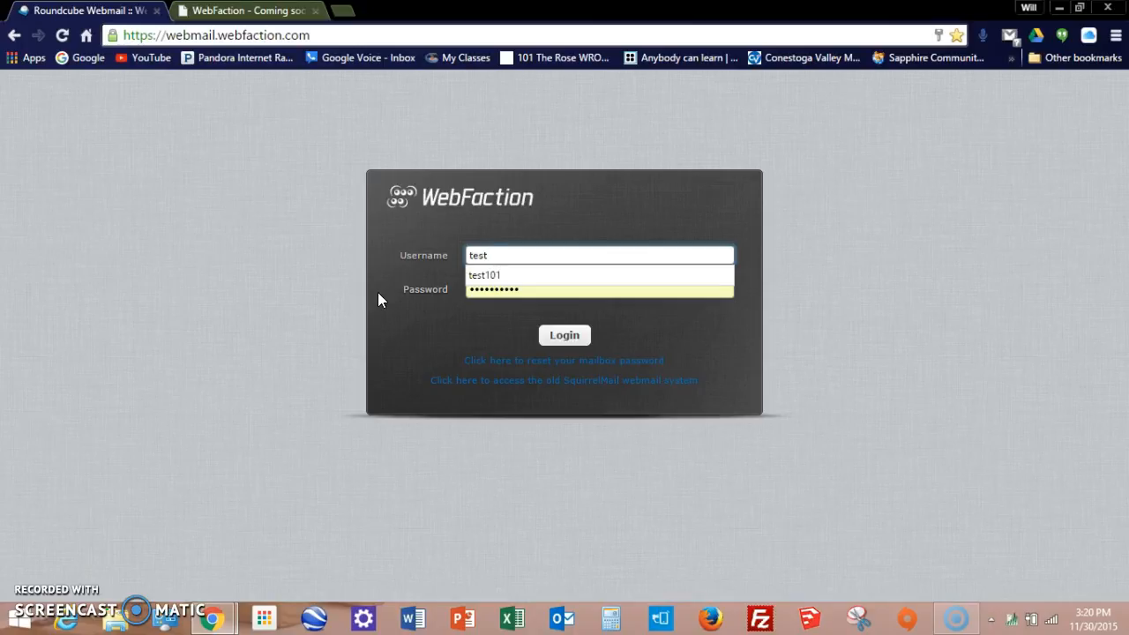
pyautogui.write('45')
pyautogui.click(496, 287)
pyautogui.click(563, 334)
pyautogui.click(480, 335)
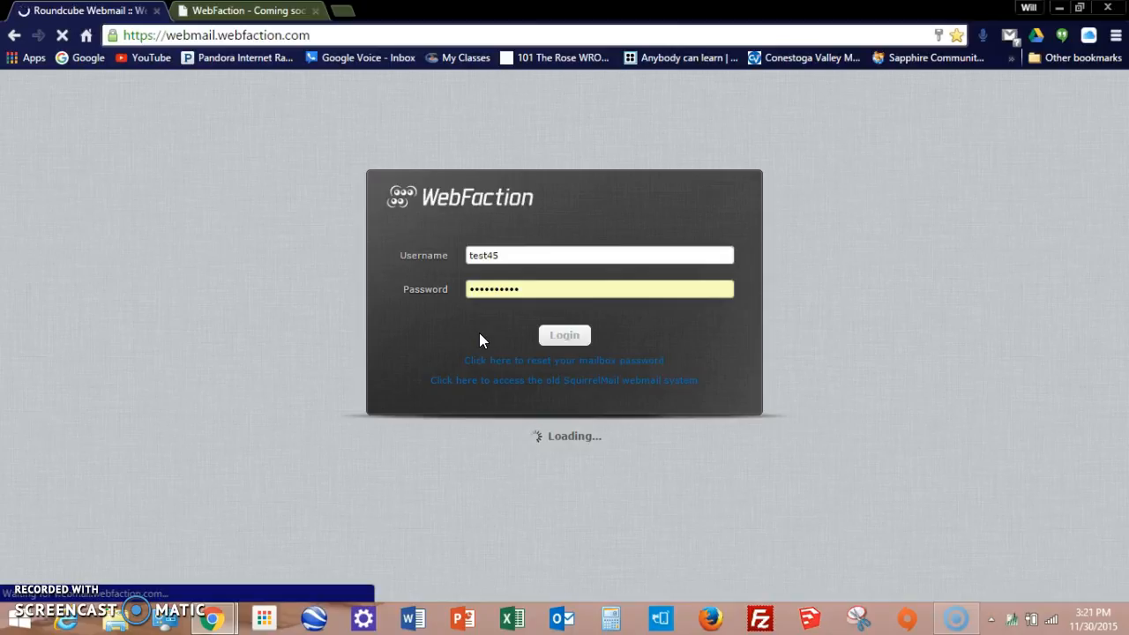
pyautogui.click(468, 337)
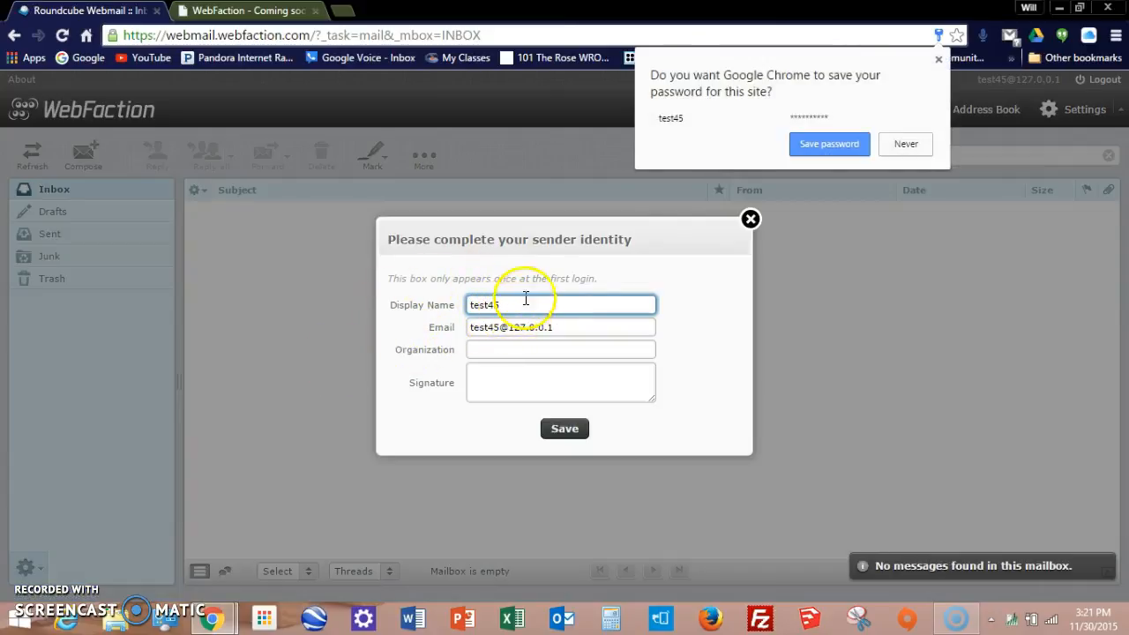
# Step: Decline the browser's password prompt and set the identity display name to Test
pyautogui.click(915, 145)
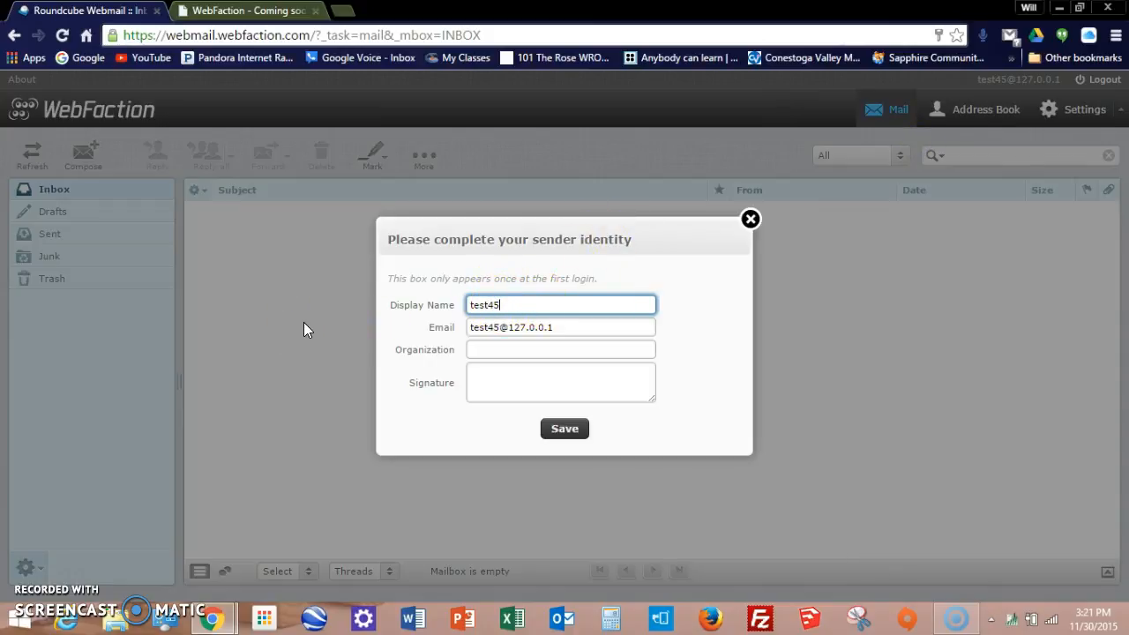
pyautogui.press('BackSpace')
pyautogui.press('BackSpace')
pyautogui.press('BackSpace')
pyautogui.press('BackSpace')
pyautogui.press('BackSpace')
pyautogui.write('Tes')
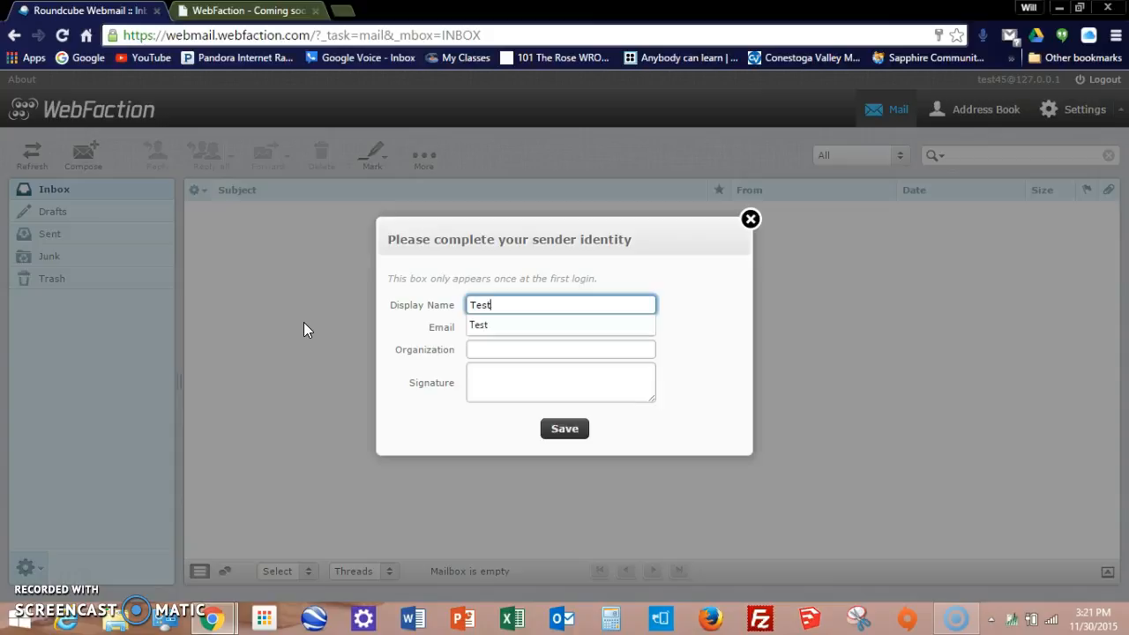
pyautogui.click(485, 326)
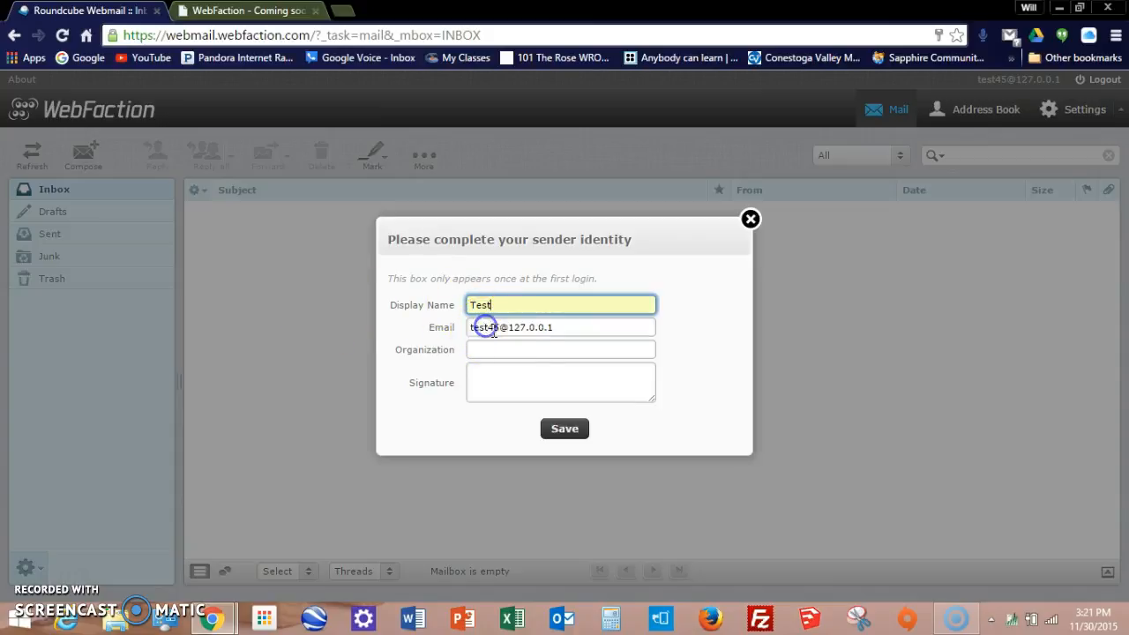
# Step: Replace the 127.0.0.1 domain in the identity email with the willnissley domain
pyautogui.moveTo(557, 328); pyautogui.dragTo(509, 339)
pyautogui.press('BackSpace')
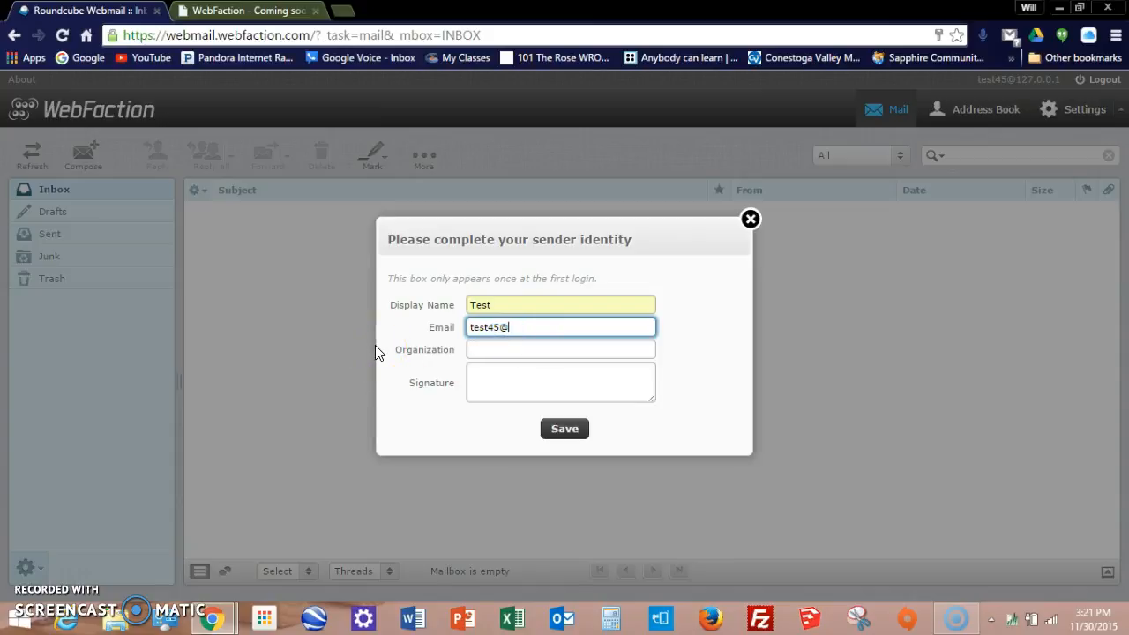
pyautogui.write('willnisley')
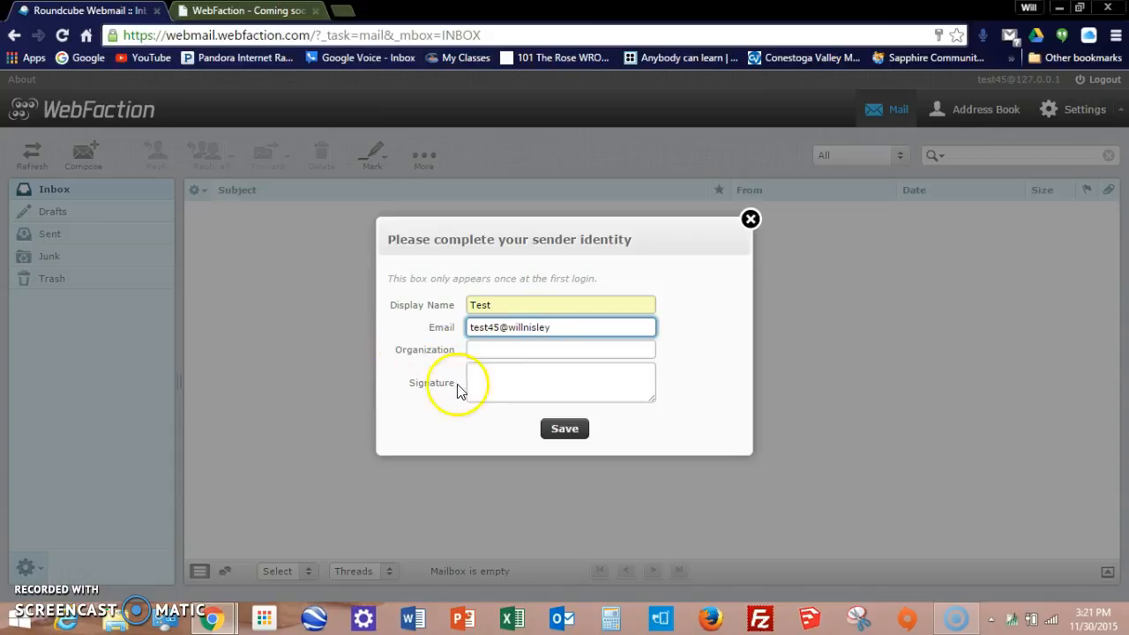
pyautogui.click(475, 382)
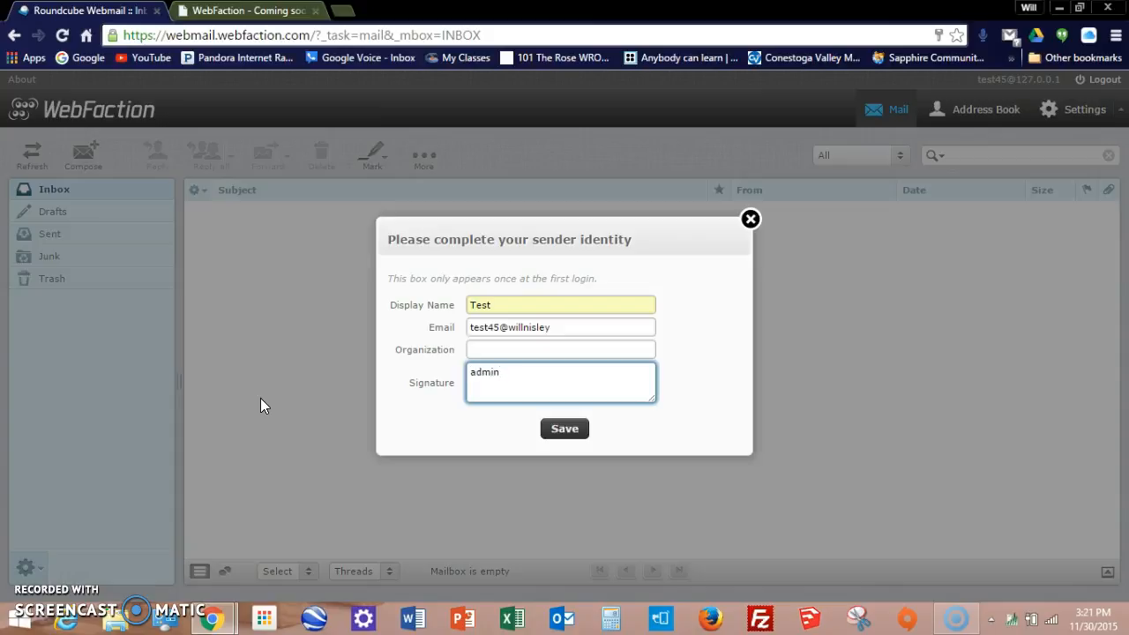
# Step: Save the identity with signature admin after dismissing the invalid e-mail address error
pyautogui.click(578, 437)
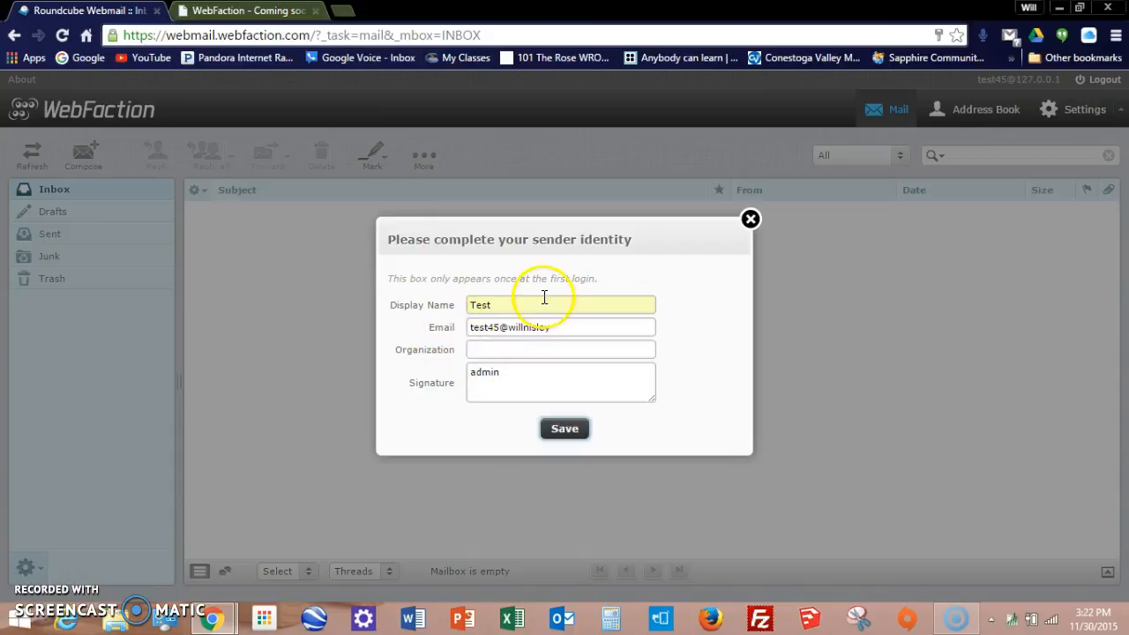
pyautogui.click(555, 434)
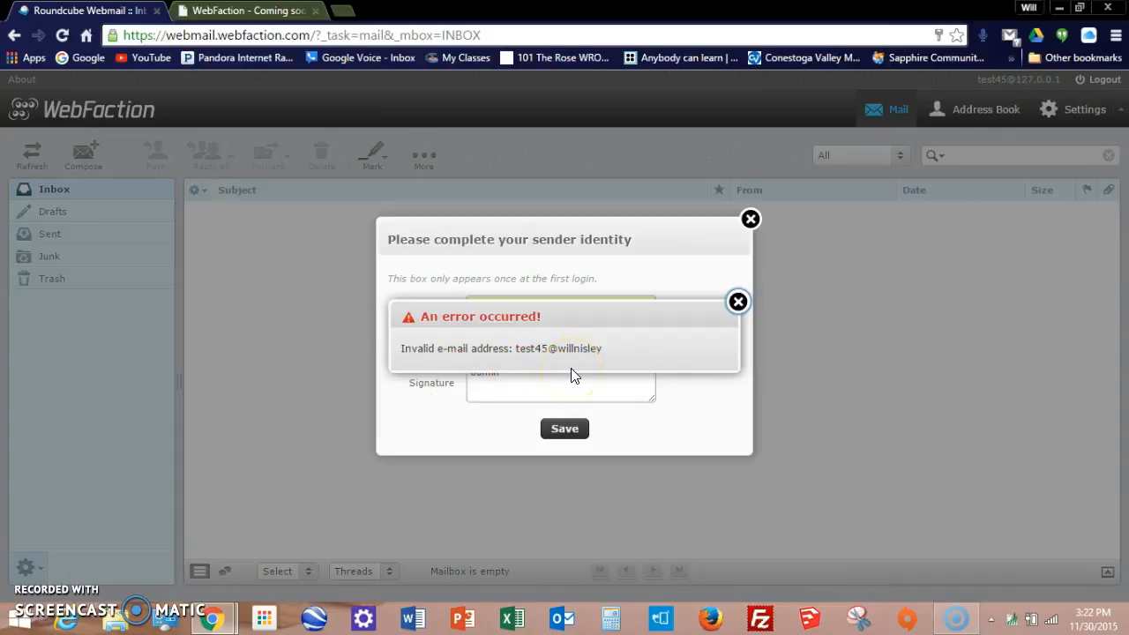
pyautogui.click(738, 302)
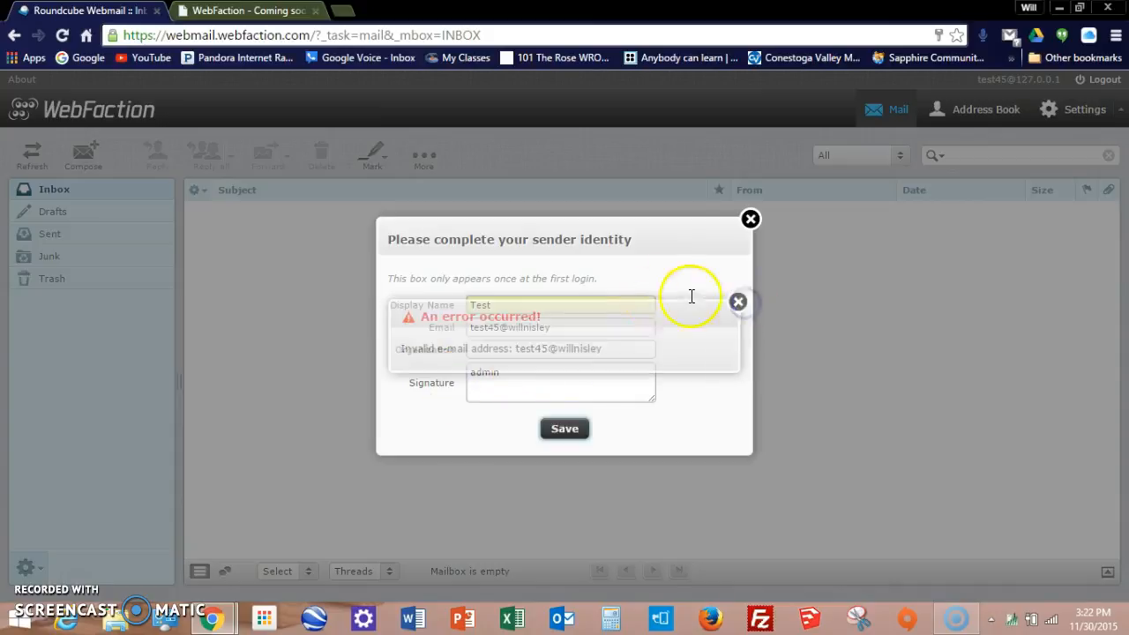
pyautogui.click(577, 326)
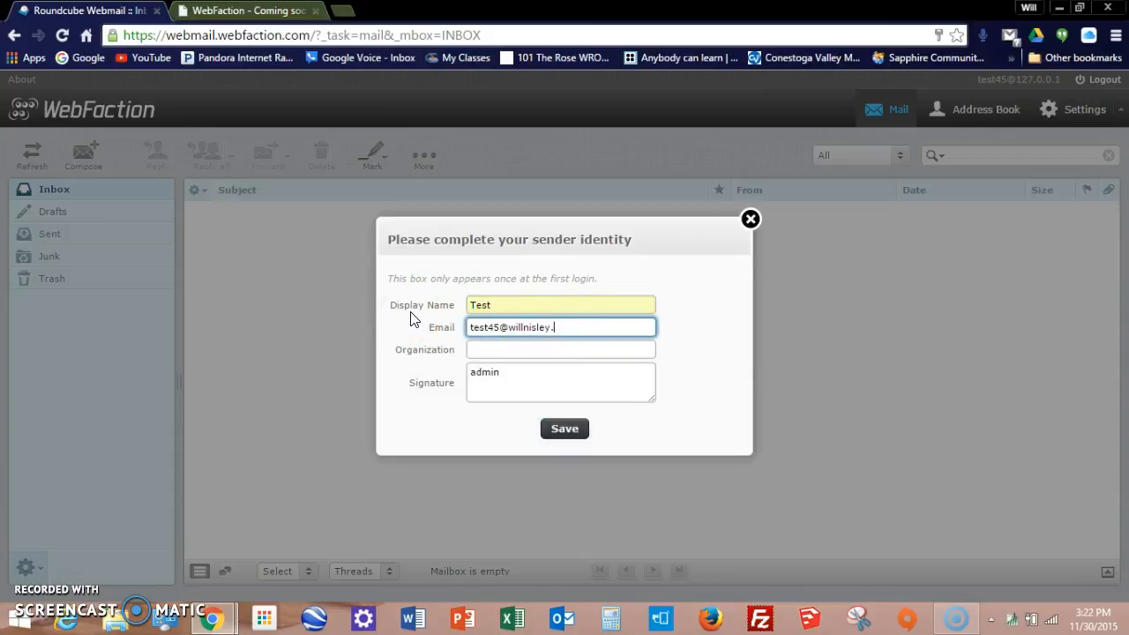
pyautogui.click(571, 425)
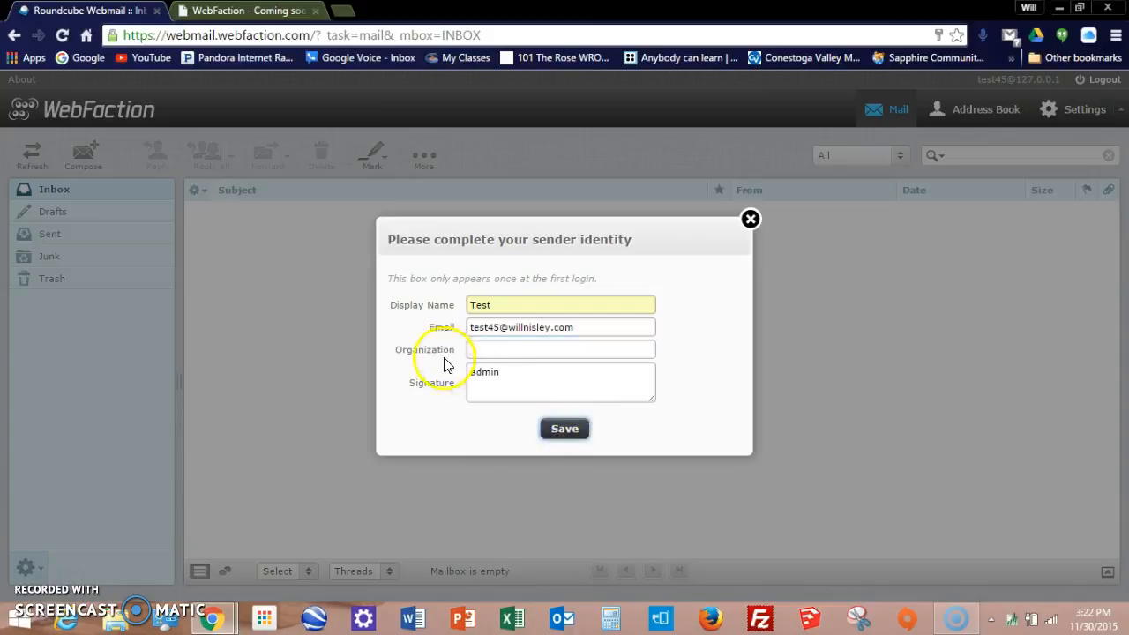
pyautogui.click(568, 427)
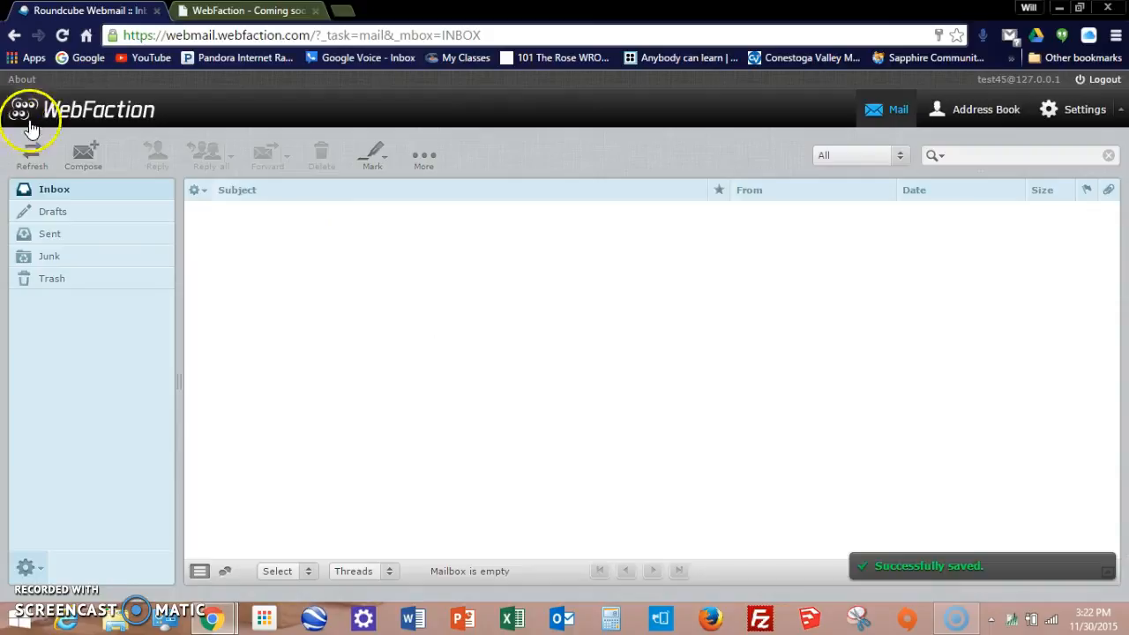
pyautogui.click(80, 159)
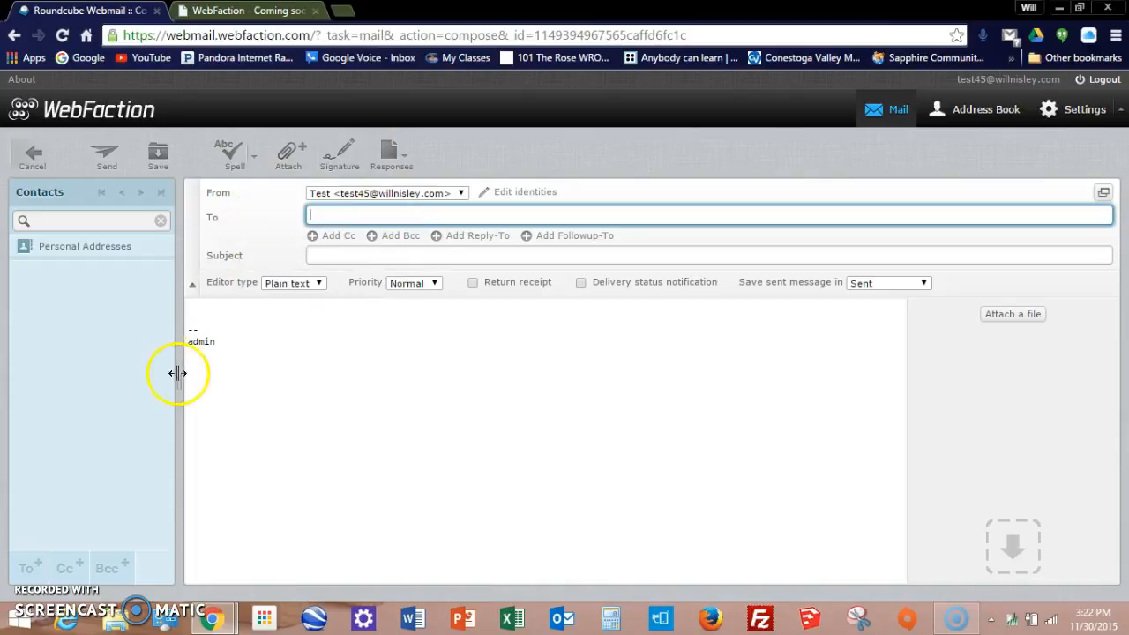
pyautogui.click(185, 344)
pyautogui.moveTo(185, 344); pyautogui.dragTo(221, 342)
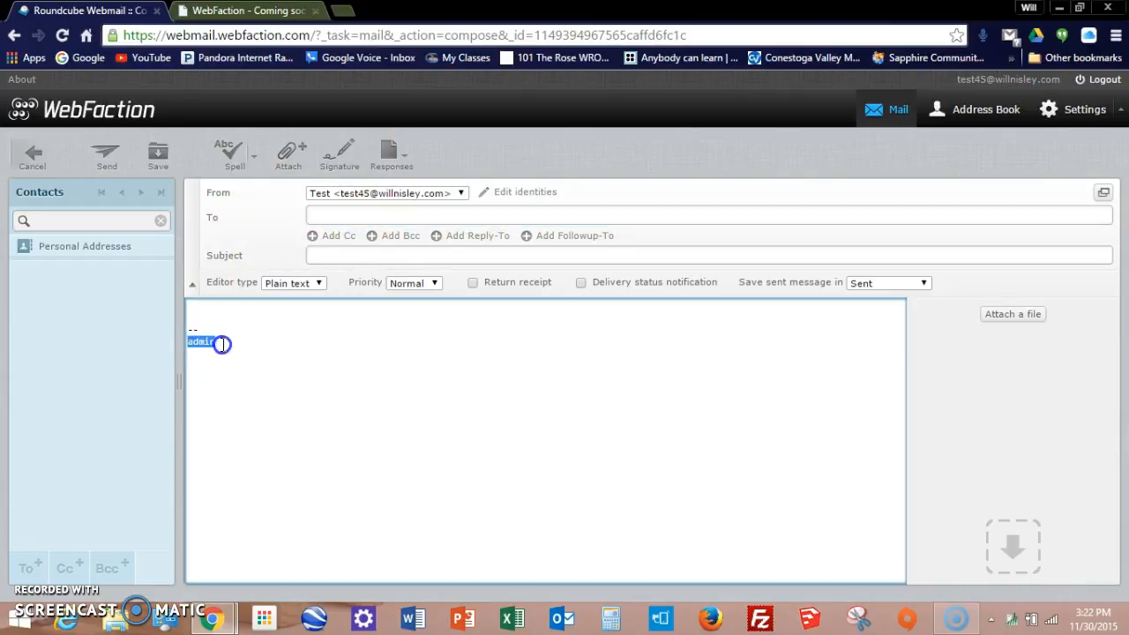
pyautogui.click(254, 347)
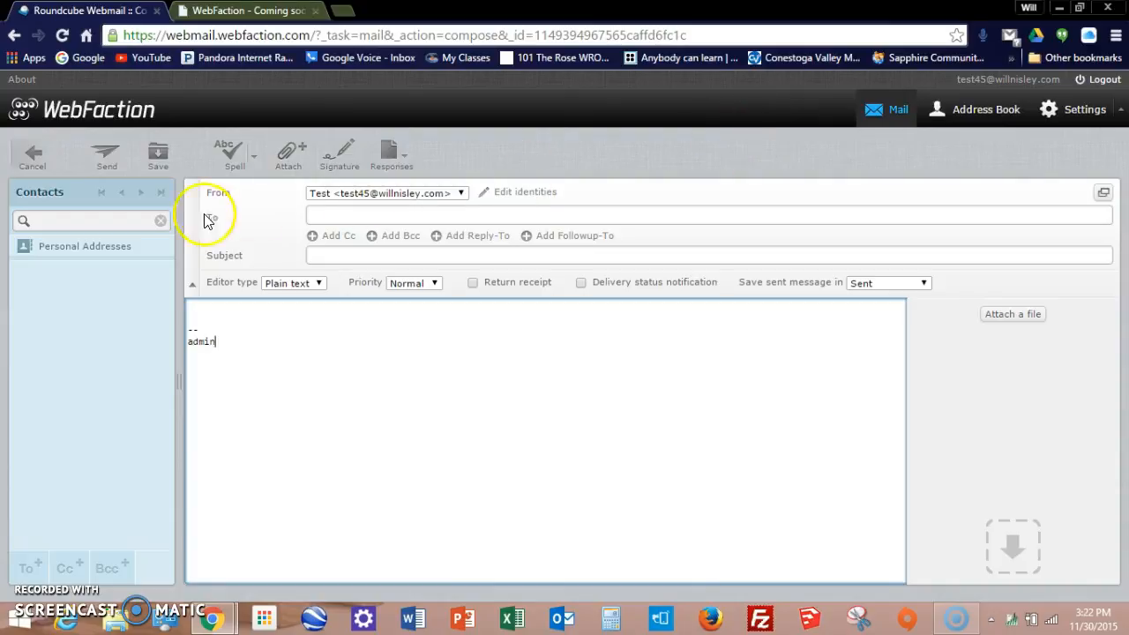
pyautogui.click(38, 155)
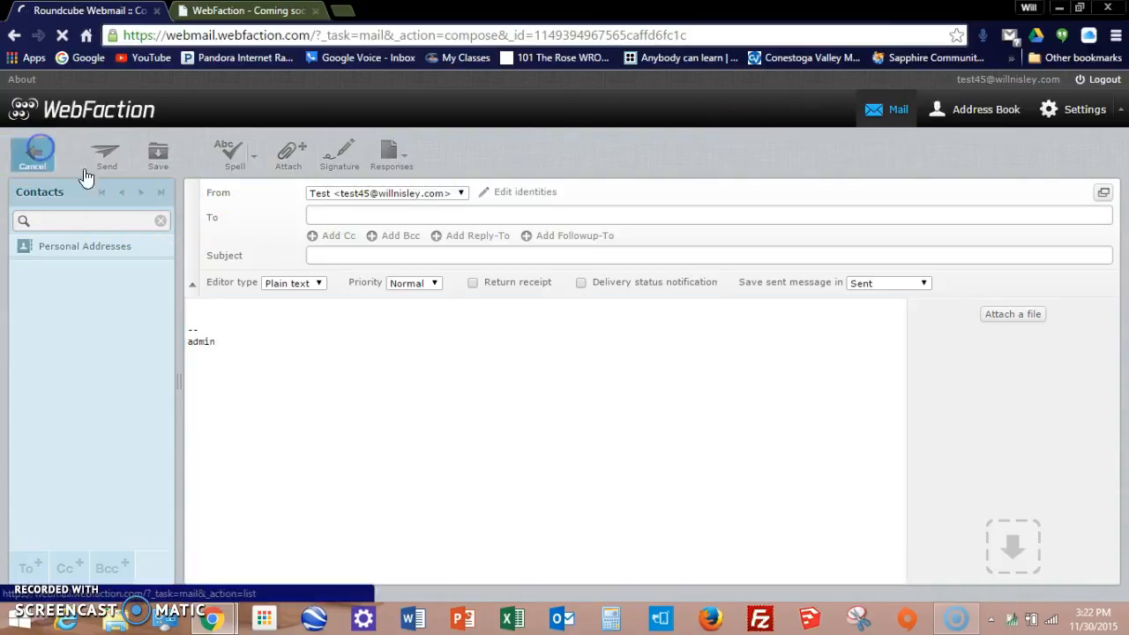